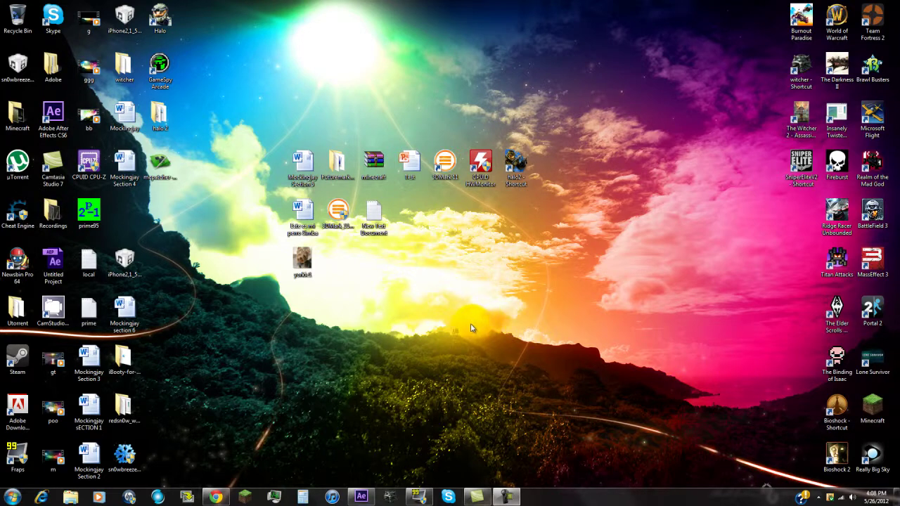
# Bring up the FRAPS window on the desktop and close The Witcher launcher.
pyautogui.moveTo(239, 160); pyautogui.dragTo(282, 36)
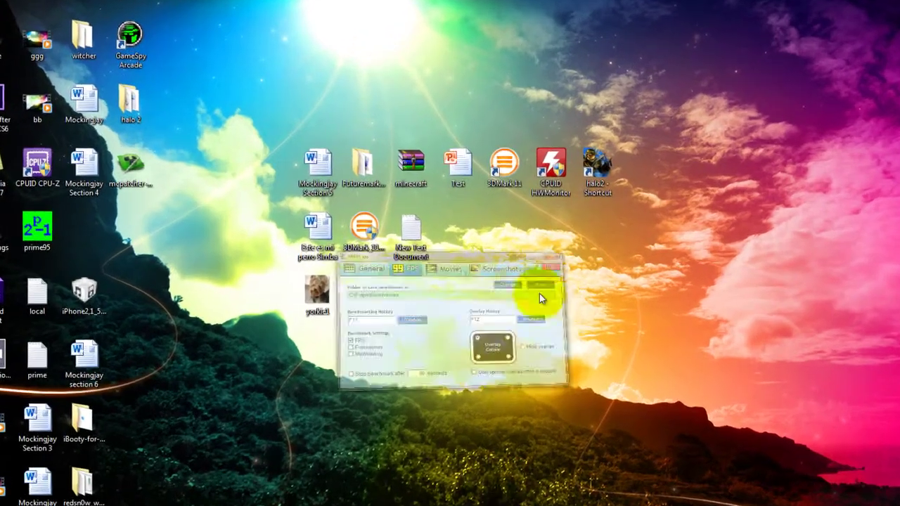
pyautogui.moveTo(396, 35); pyautogui.dragTo(465, 128)
pyautogui.moveTo(445, 163); pyautogui.dragTo(474, 110)
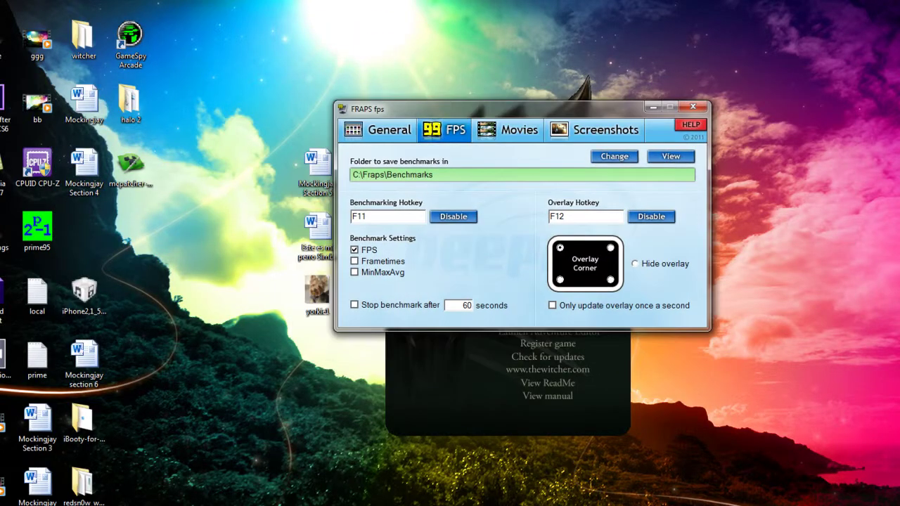
pyautogui.click(486, 407)
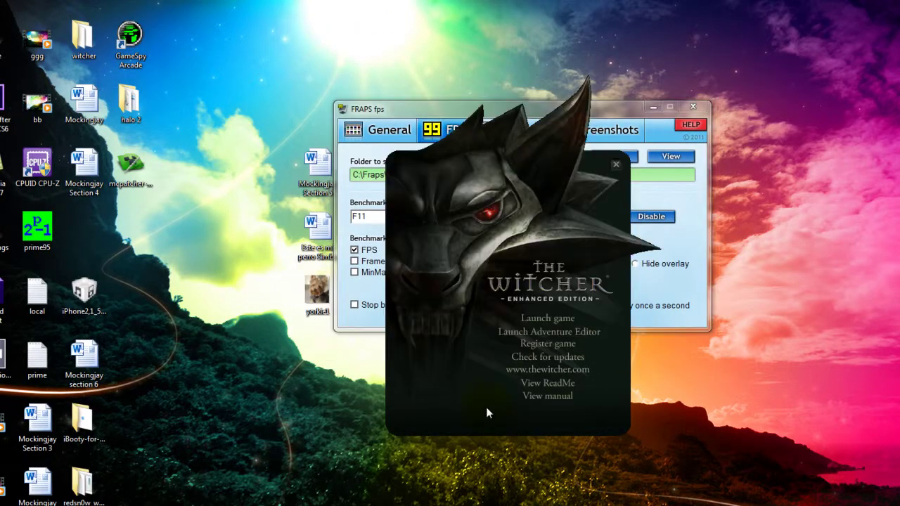
pyautogui.click(616, 165)
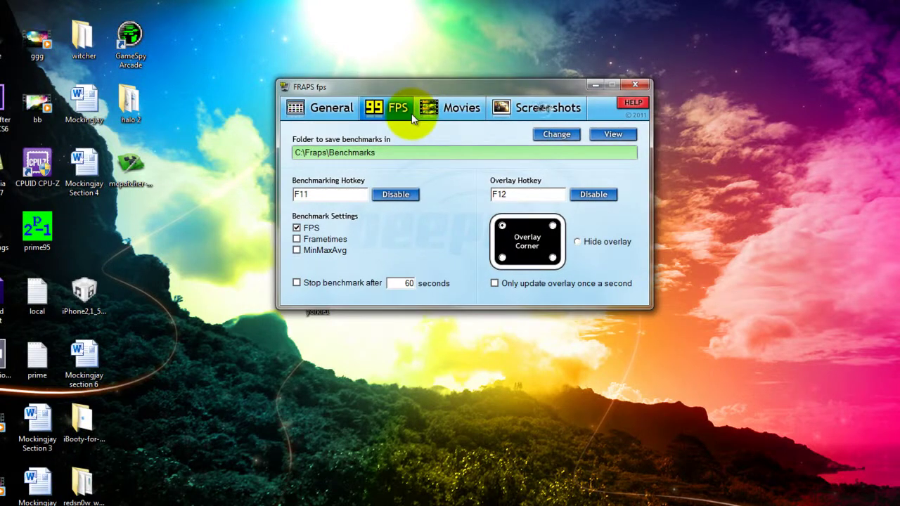
# Look through the FRAPS movie, screenshot and FPS overlay settings, finishing on the video capture settings.
pyautogui.click(455, 116)
pyautogui.click(502, 109)
pyautogui.click(450, 108)
pyautogui.click(398, 108)
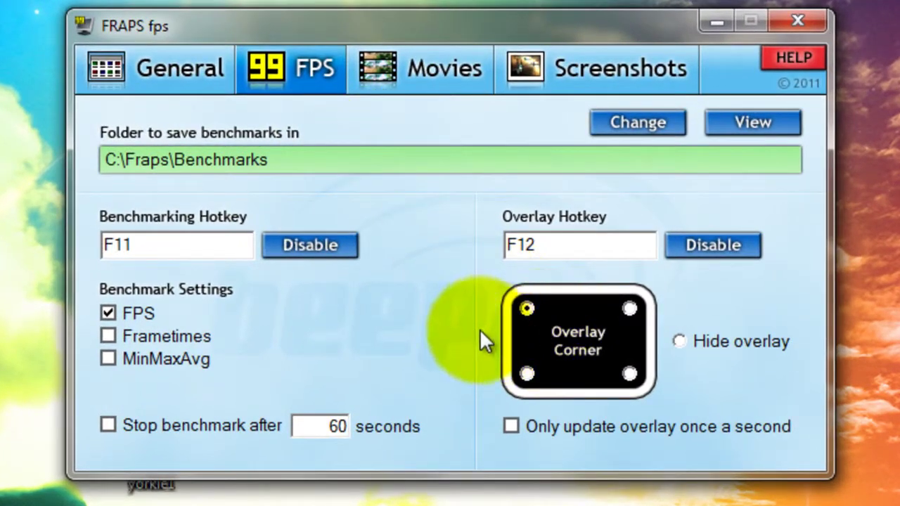
pyautogui.click(565, 364)
pyautogui.click(384, 74)
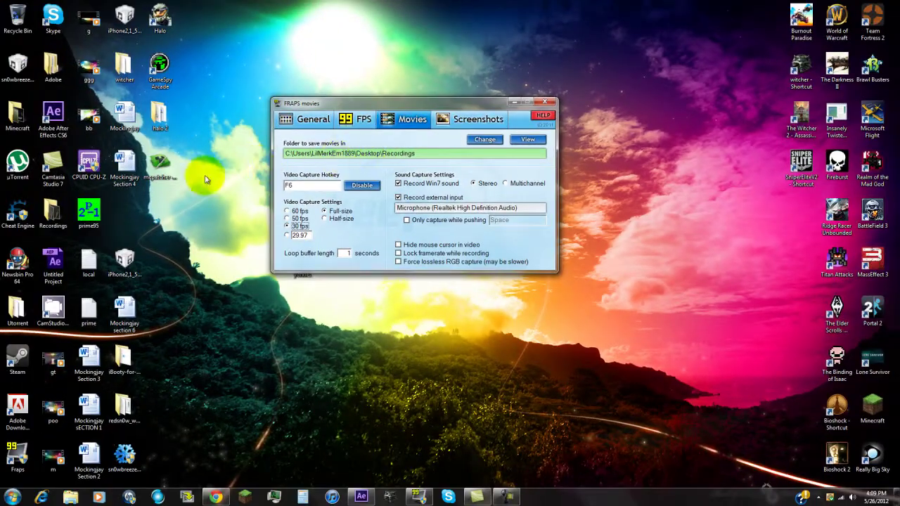
# Minimize the FRAPS window and open the Recordings folder from the desktop.
pyautogui.click(52, 211)
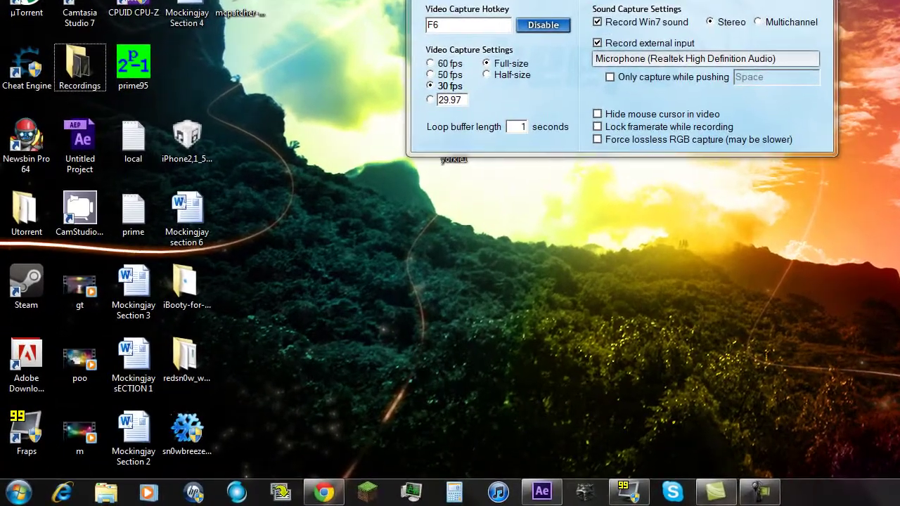
pyautogui.click(629, 493)
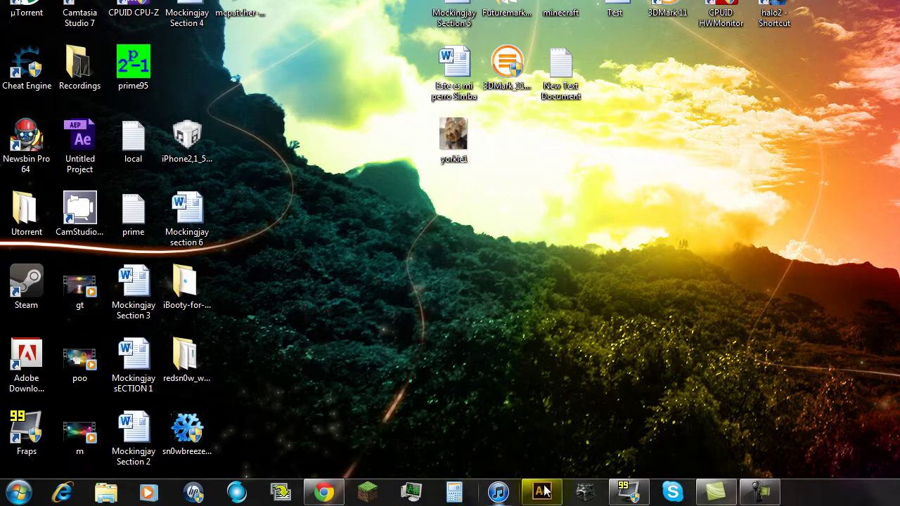
pyautogui.doubleClick(81, 63)
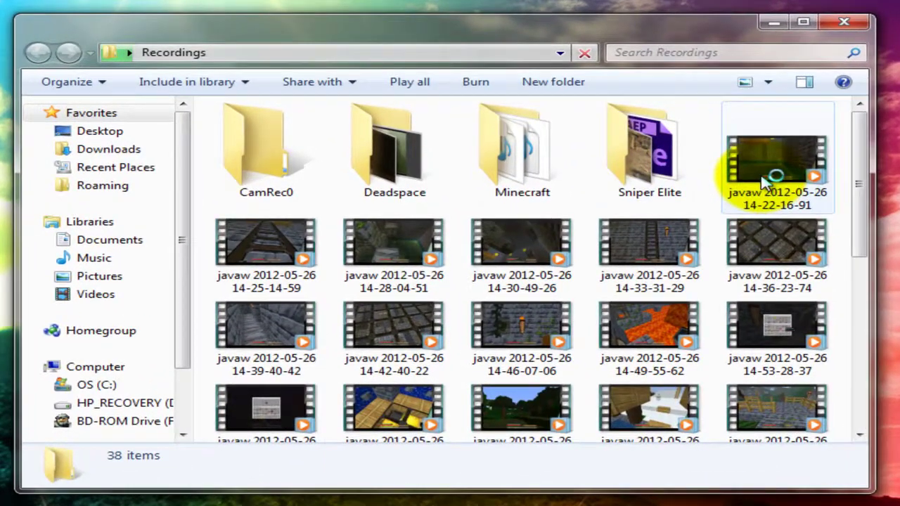
# Examine the size and length of the recorded javaw clips and browse the other game videos in the Recordings folder.
pyautogui.moveTo(767, 184)
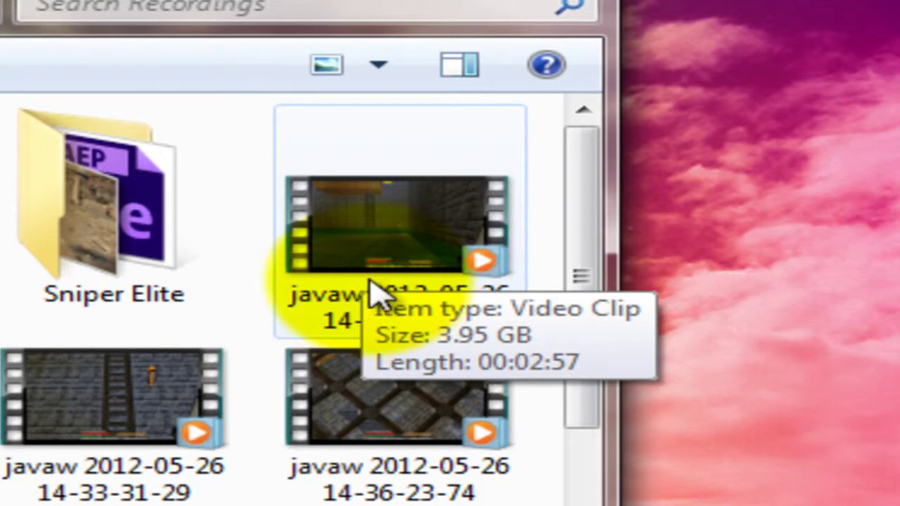
pyautogui.click(396, 246)
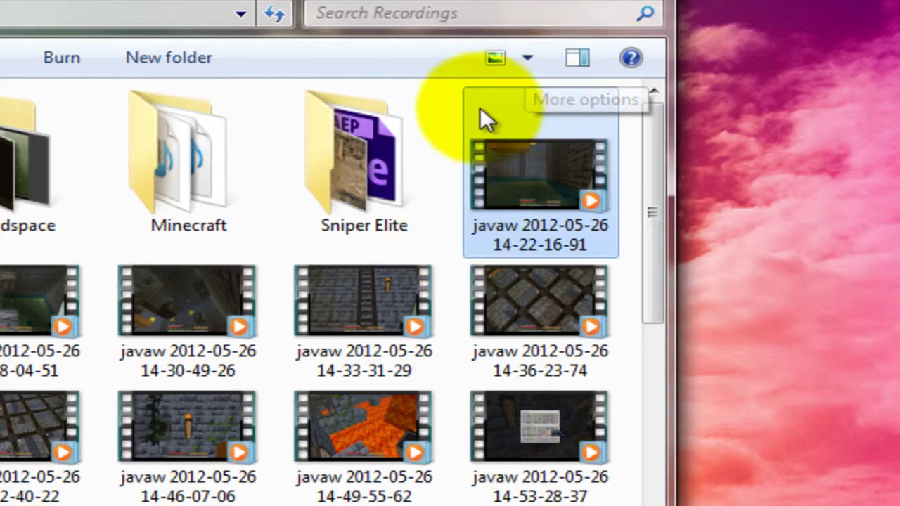
pyautogui.click(448, 116)
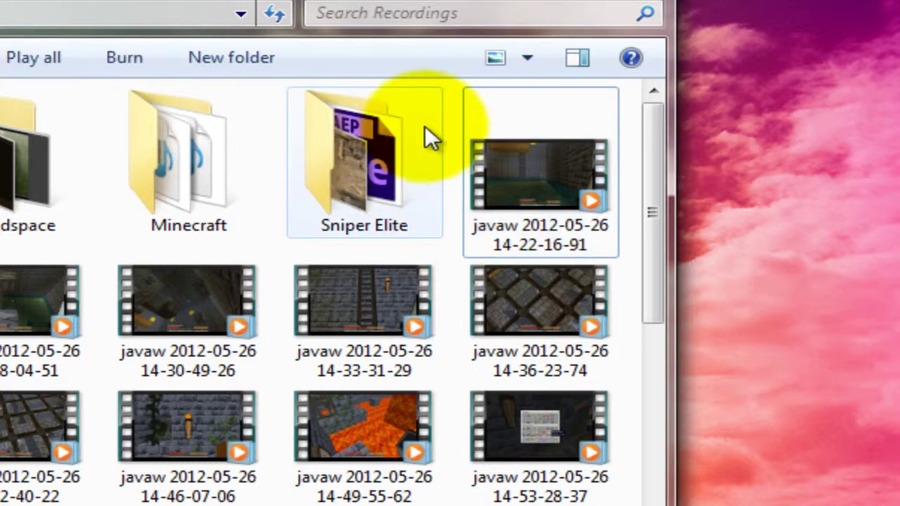
pyautogui.scroll(-10, 395, 256)
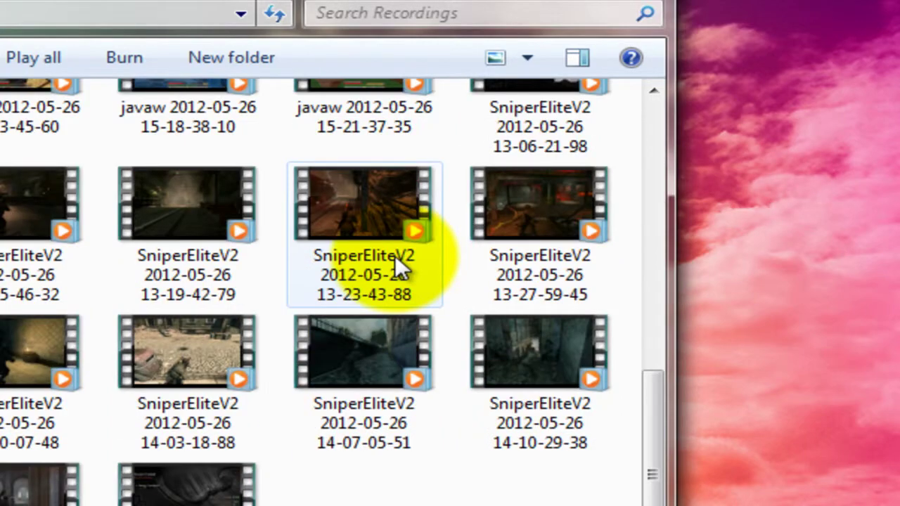
pyautogui.scroll(10, 395, 256)
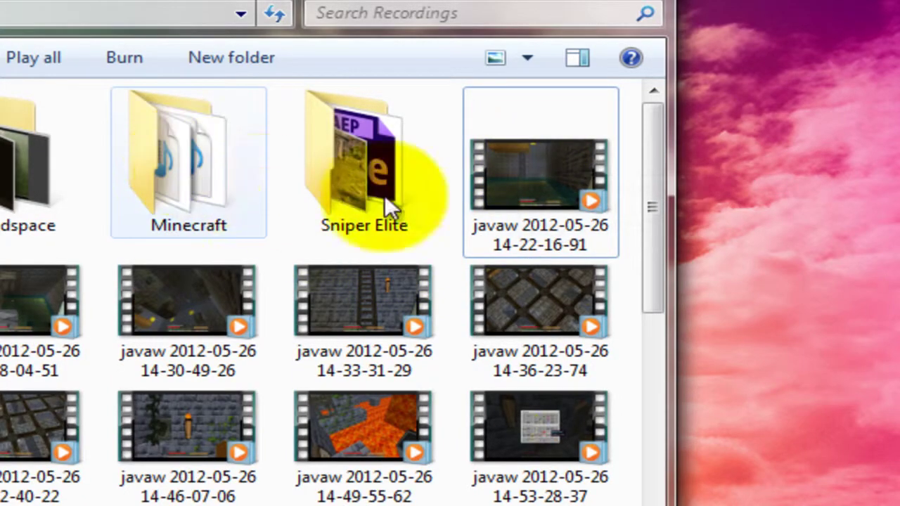
pyautogui.click(486, 166)
pyautogui.press('Right')
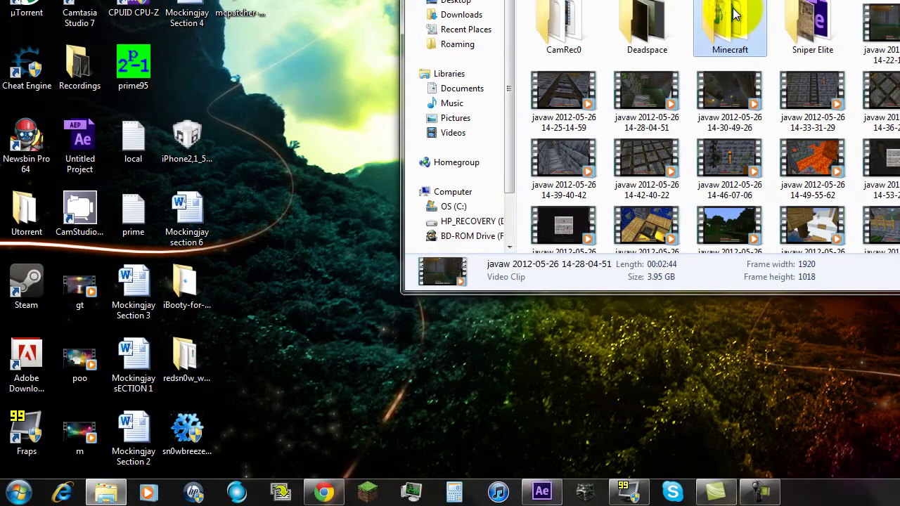
# Put away the Recordings folder window and switch to Adobe After Effects.
pyautogui.click(735, 14)
pyautogui.hotkey('alt', 'F4')
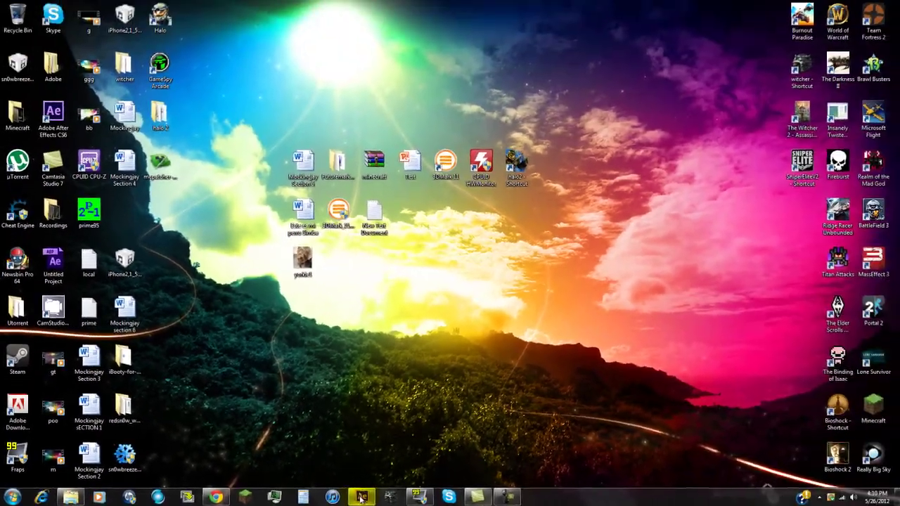
pyautogui.click(362, 497)
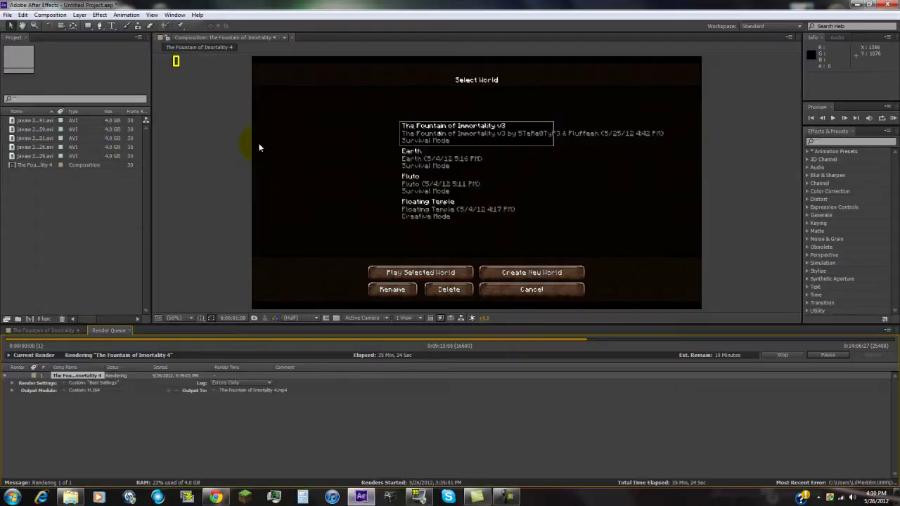
pyautogui.click(49, 16)
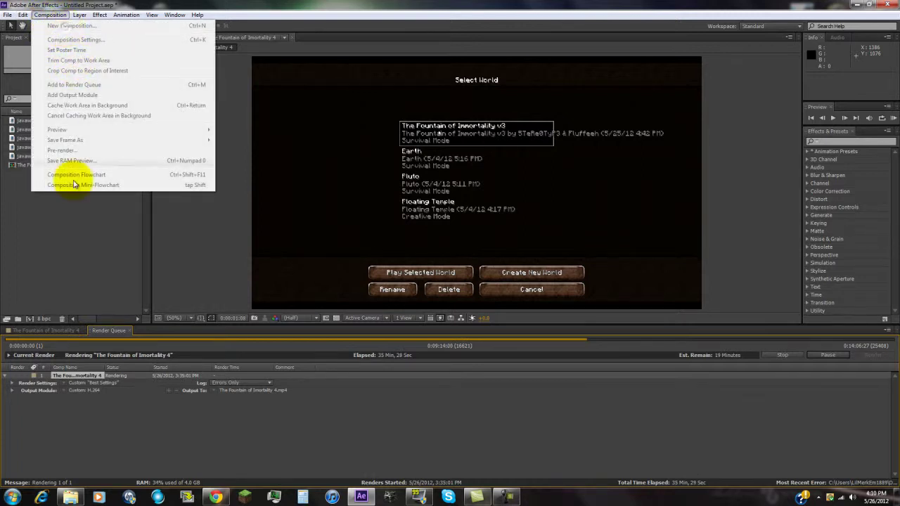
pyautogui.click(80, 212)
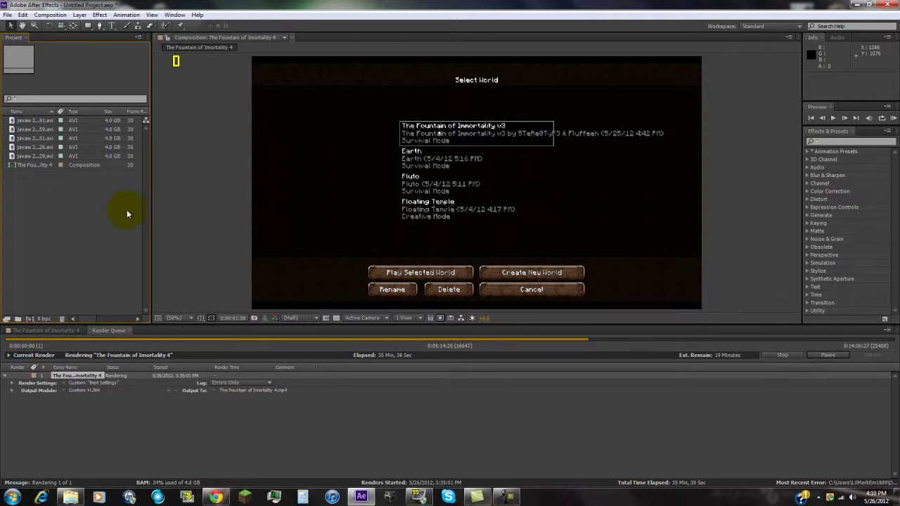
pyautogui.click(59, 15)
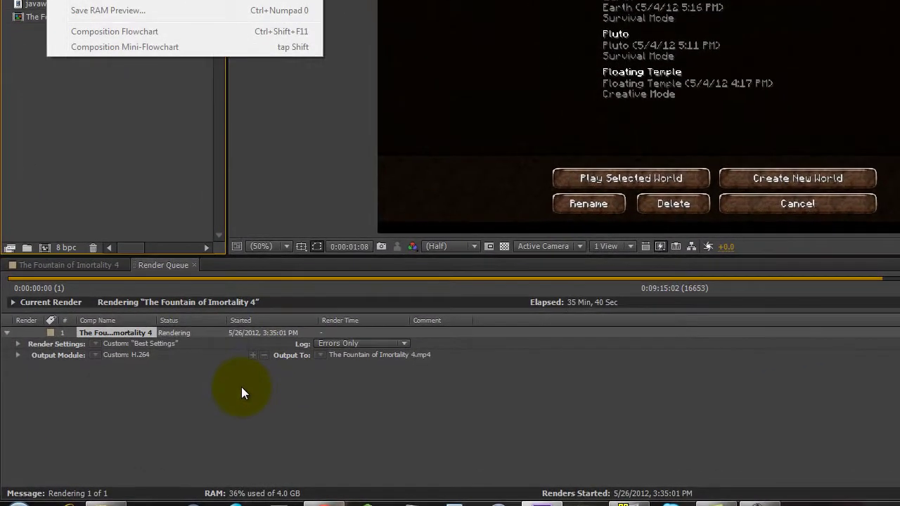
pyautogui.click(161, 412)
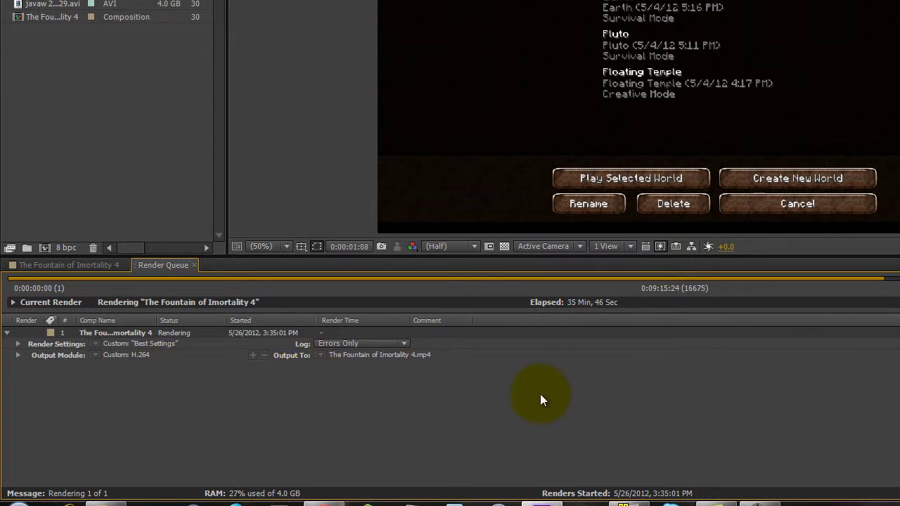
pyautogui.click(79, 75)
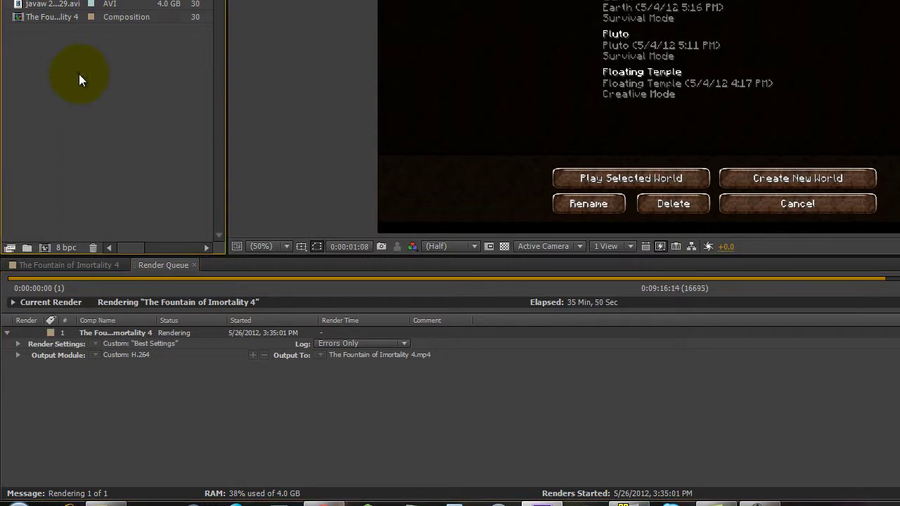
pyautogui.moveTo(147, 105); pyautogui.dragTo(110, 95)
pyautogui.click(659, 324)
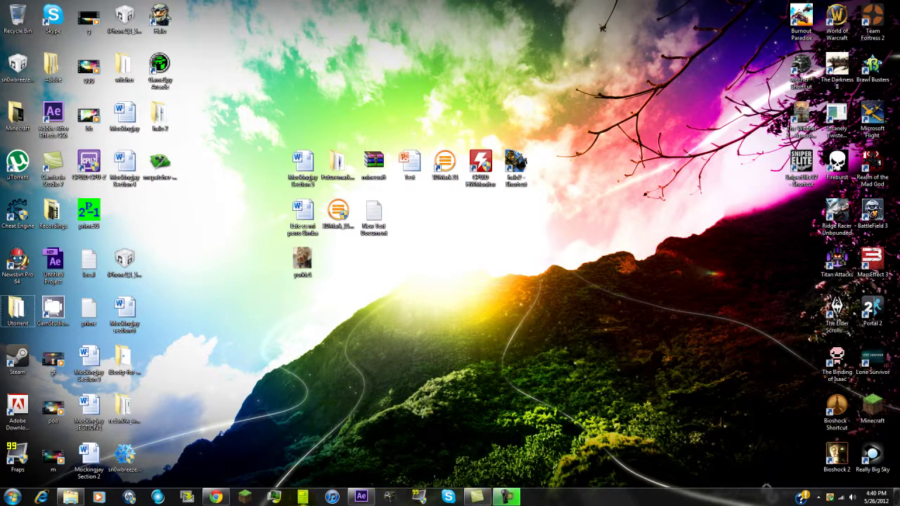
# Switch to After Effects and create a new composition named "The Fountain of Imortality 5".
pyautogui.click(359, 497)
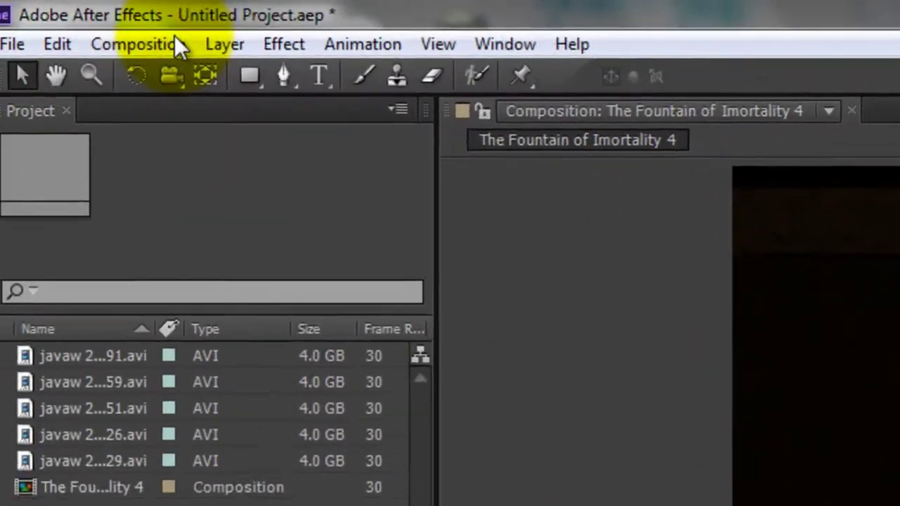
pyautogui.click(24, 26)
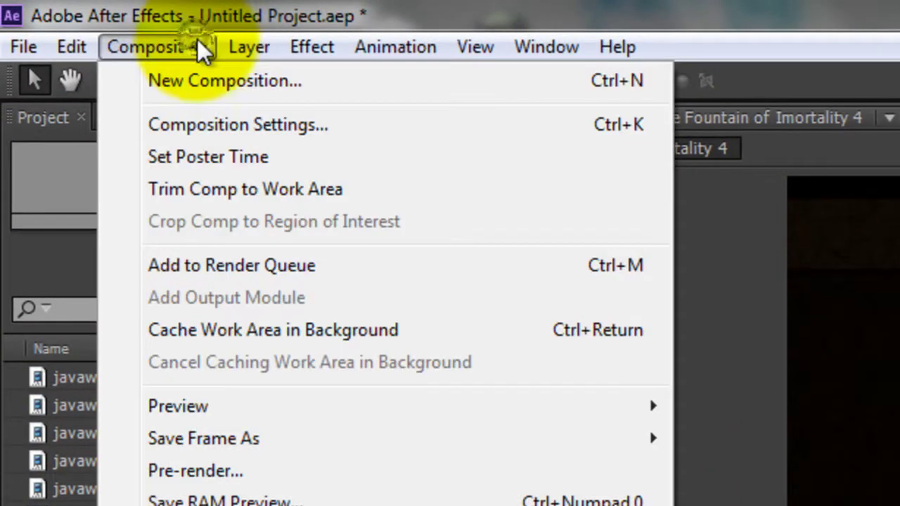
pyautogui.click(199, 79)
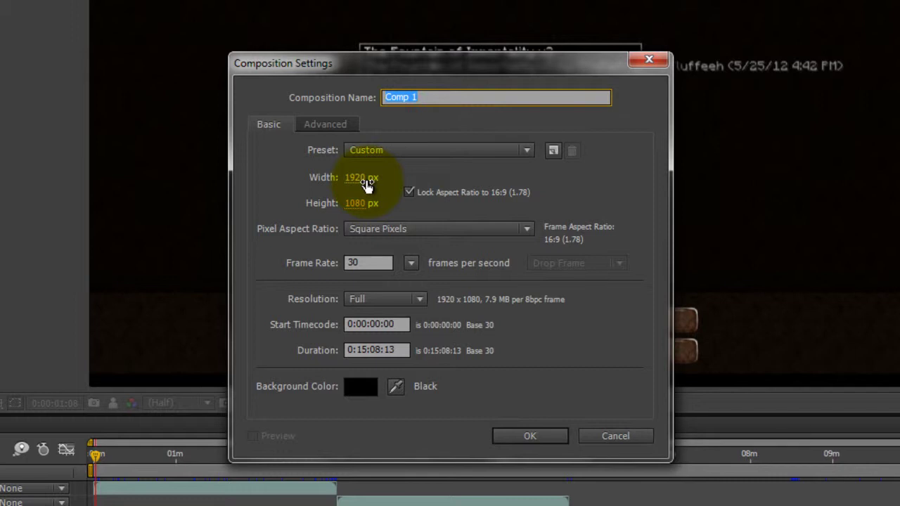
pyautogui.write('The Fountain')
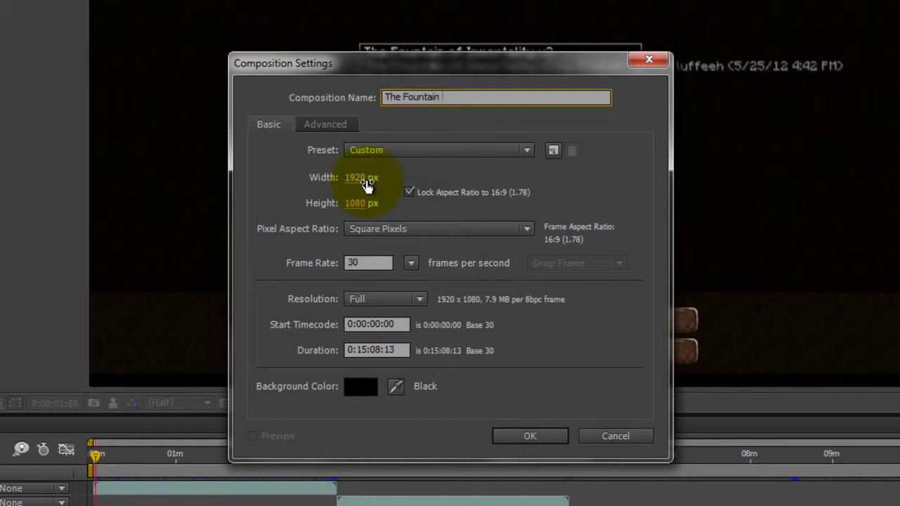
pyautogui.write('of Imortality 5')
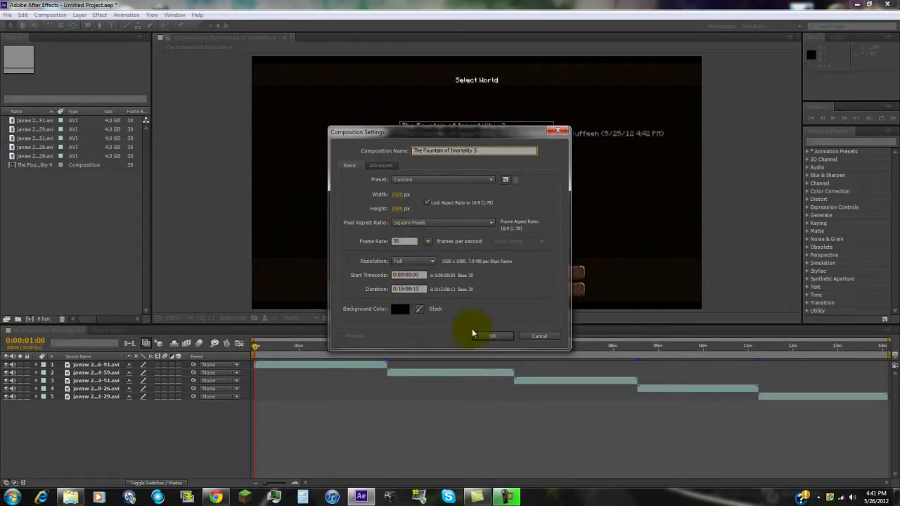
pyautogui.click(493, 336)
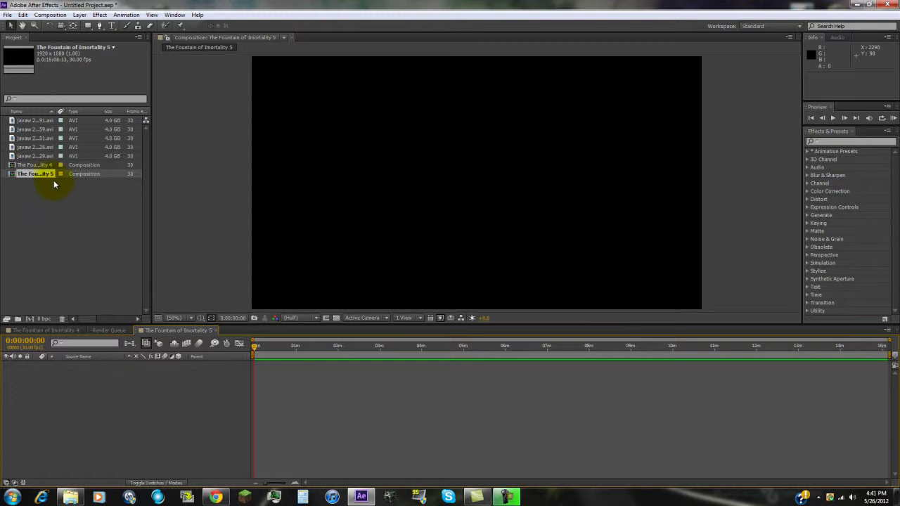
pyautogui.moveTo(39, 178); pyautogui.dragTo(37, 178)
pyautogui.click(47, 208)
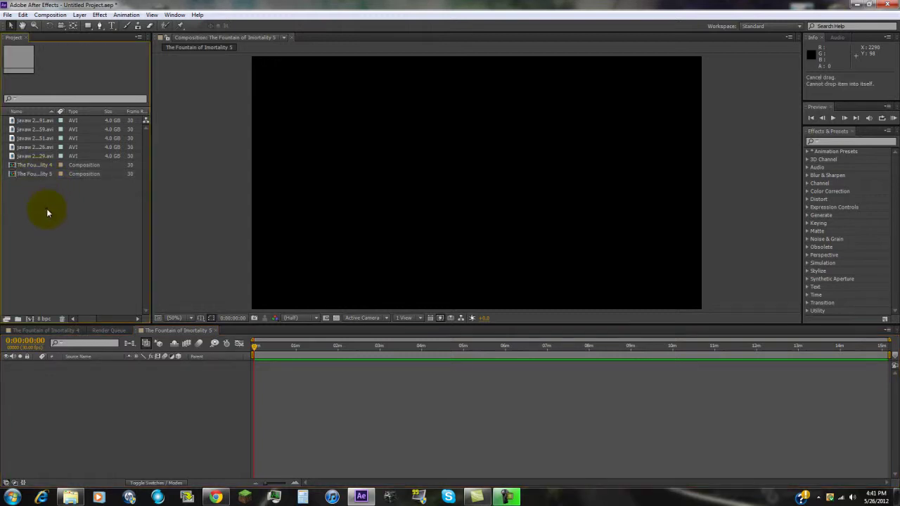
pyautogui.click(44, 176)
pyautogui.click(102, 388)
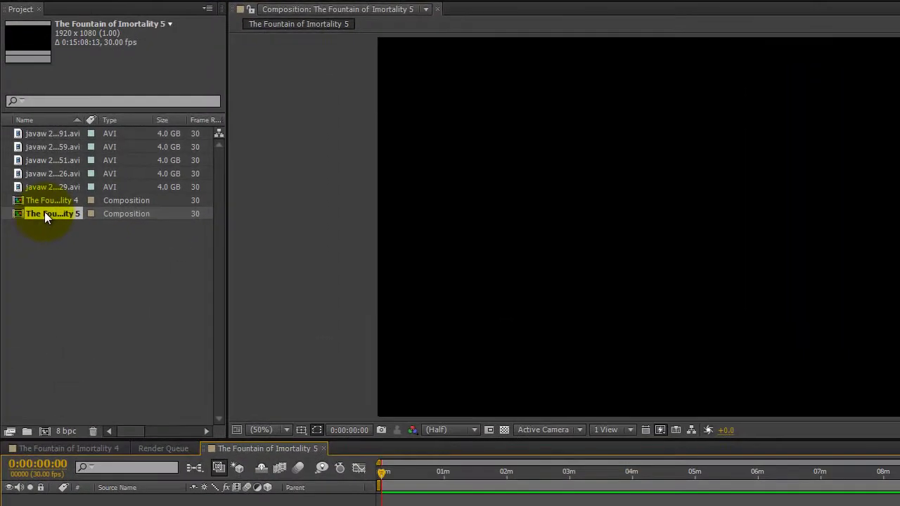
# Import the four javaw clips from 14-36-23-74 through 14-46-07-06 from the Recordings folder as footage.
pyautogui.rightClick(35, 203)
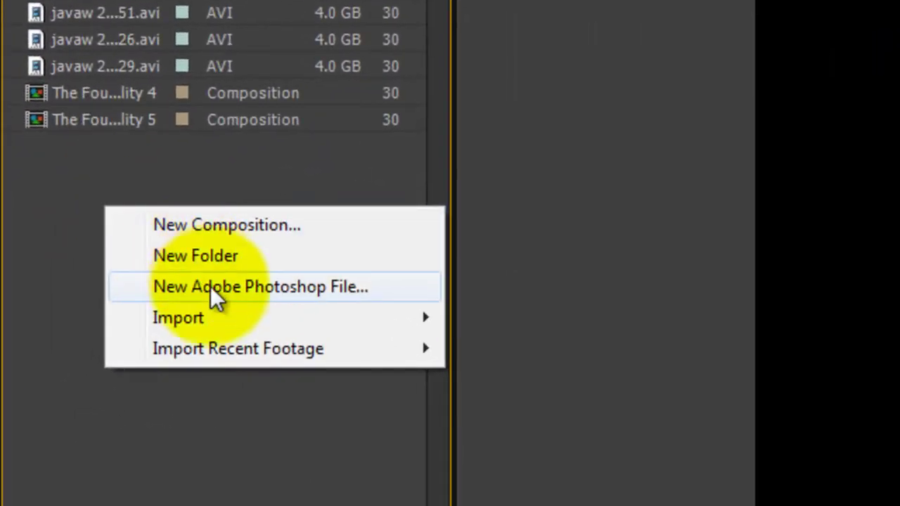
pyautogui.click(91, 213)
pyautogui.rightClick(170, 237)
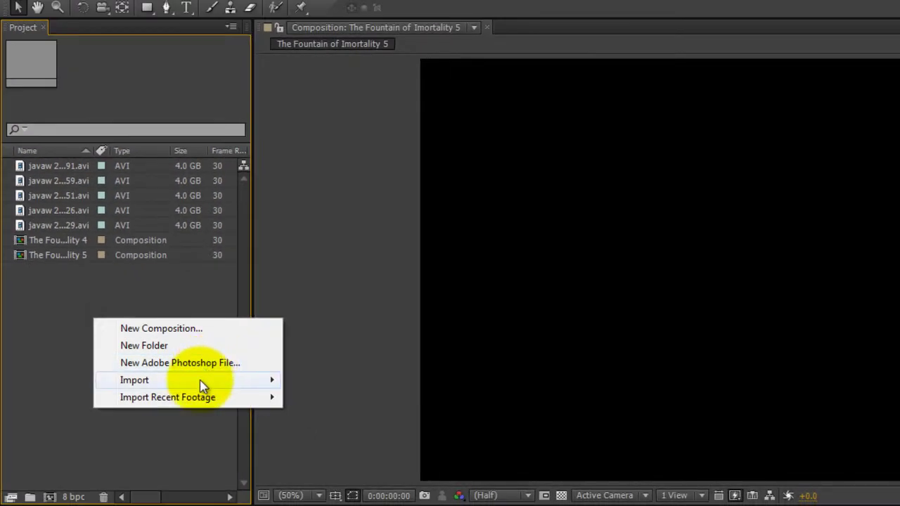
pyautogui.moveTo(200, 380)
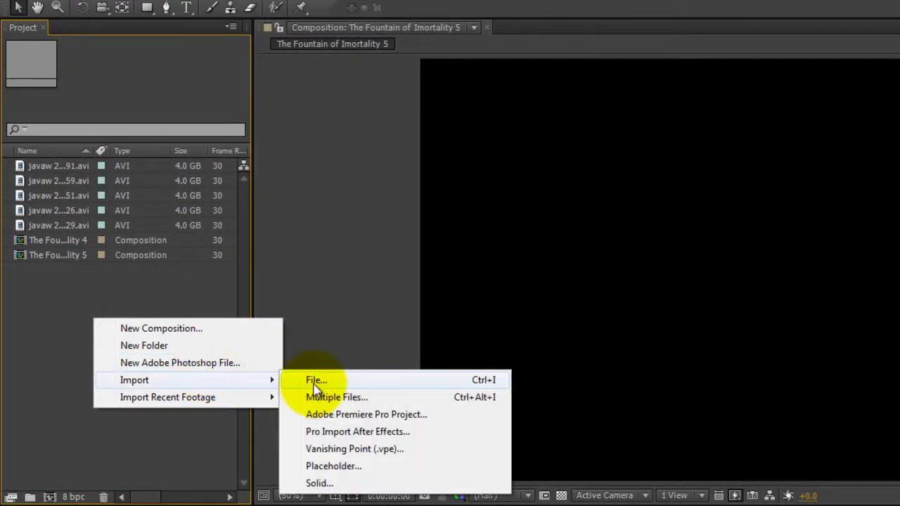
pyautogui.click(313, 383)
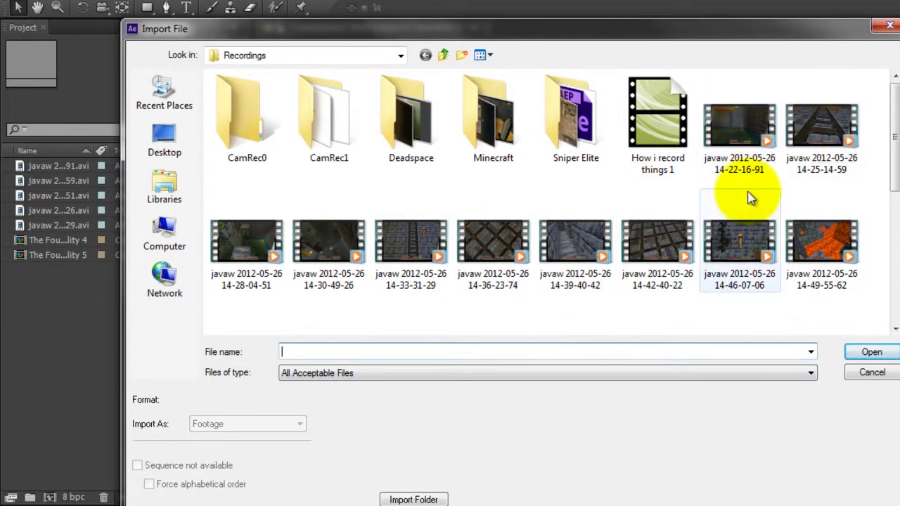
pyautogui.moveTo(890, 131); pyautogui.dragTo(894, 112)
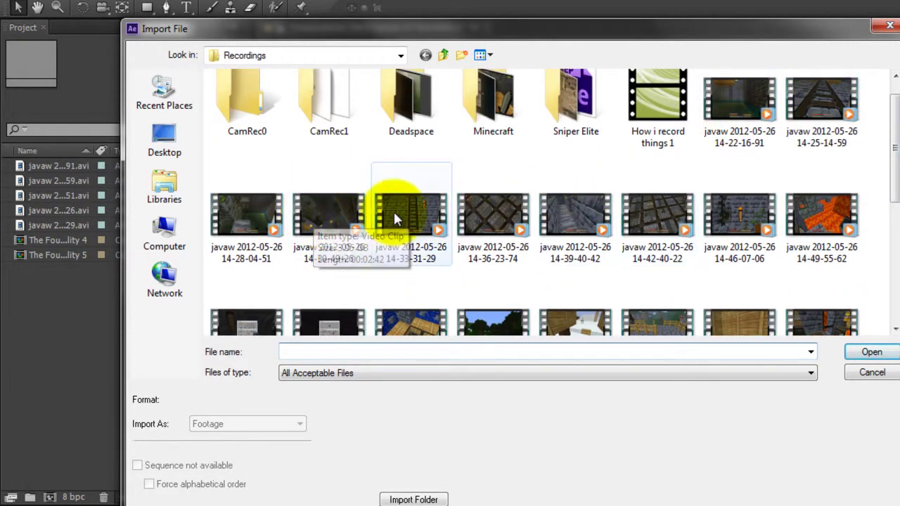
pyautogui.click(475, 201)
pyautogui.keyDown('ctrl'); pyautogui.click(576, 203); pyautogui.keyUp('ctrl')
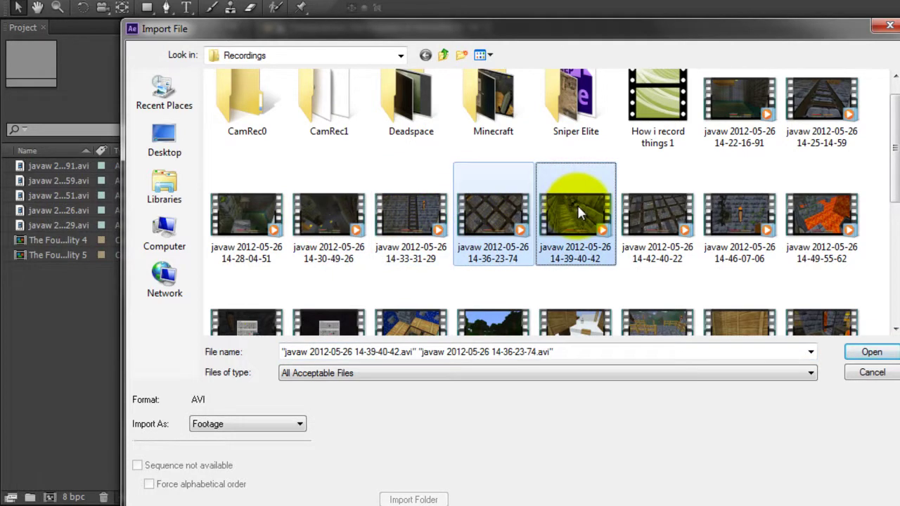
pyautogui.keyDown('ctrl'); pyautogui.click(643, 193); pyautogui.keyUp('ctrl')
pyautogui.keyDown('ctrl'); pyautogui.click(770, 197); pyautogui.keyUp('ctrl')
pyautogui.keyDown('ctrl'); pyautogui.click(804, 202); pyautogui.keyUp('ctrl')
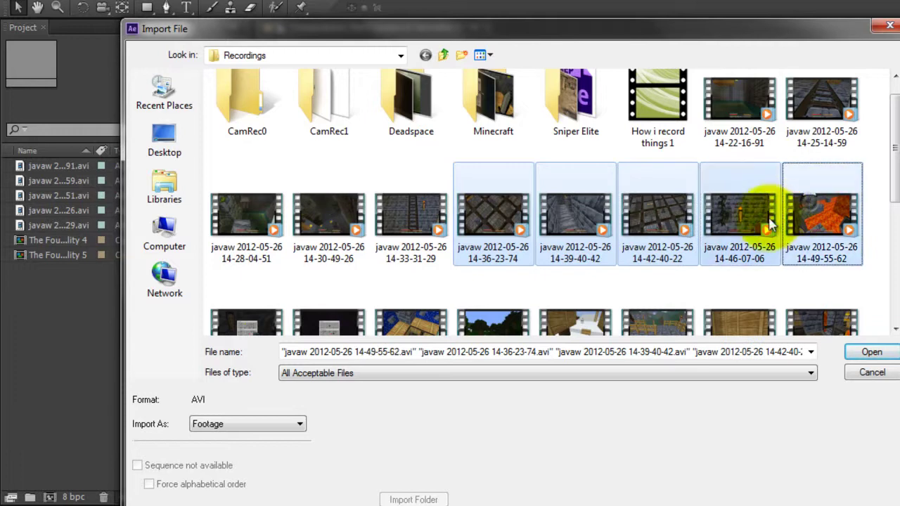
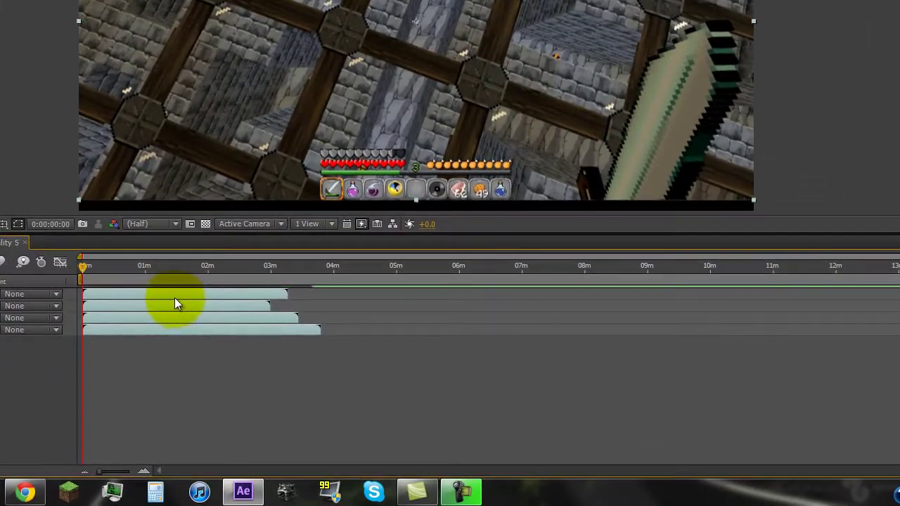
# Stagger the four clips along the timeline so each one starts roughly where the clip above it ends.
pyautogui.click(64, 359)
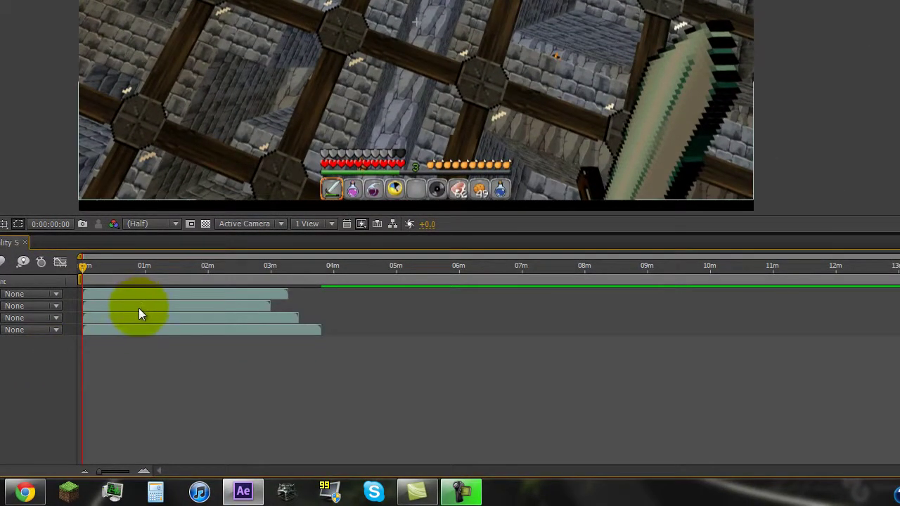
pyautogui.moveTo(138, 309); pyautogui.dragTo(347, 298)
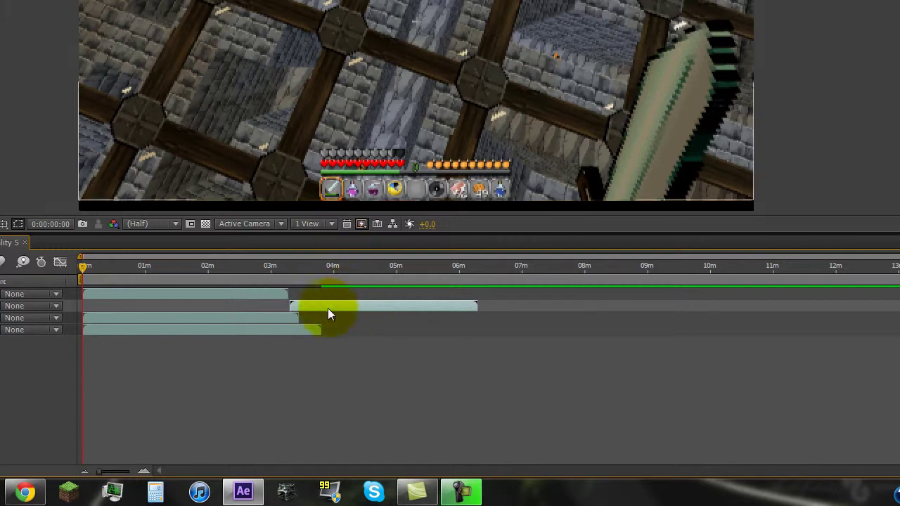
pyautogui.moveTo(287, 317); pyautogui.dragTo(681, 287)
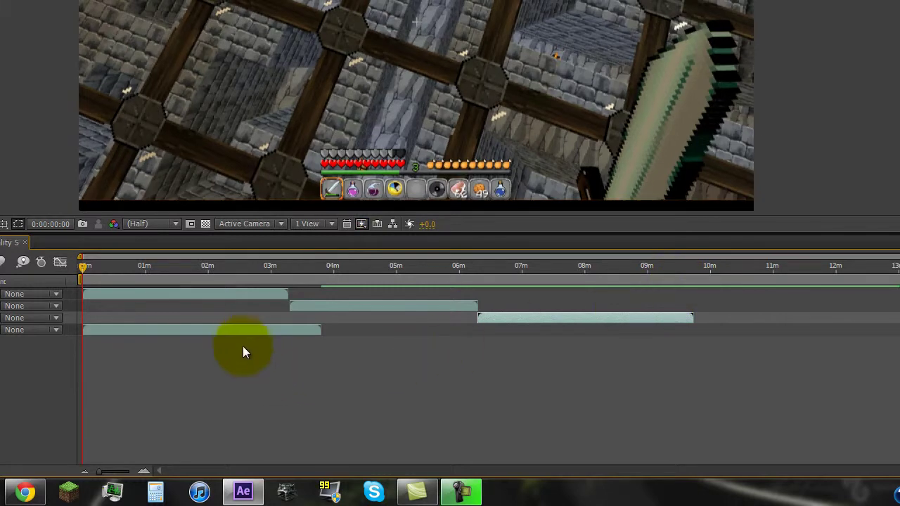
pyautogui.moveTo(243, 334); pyautogui.dragTo(849, 358)
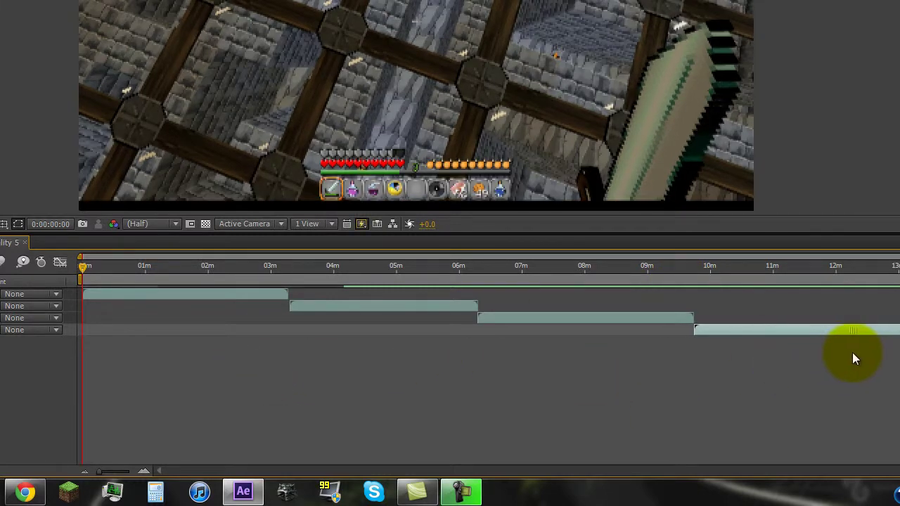
# Close the gap between the first and second clips by moving the second clip's start to 0:03:16:20.
pyautogui.click(289, 279)
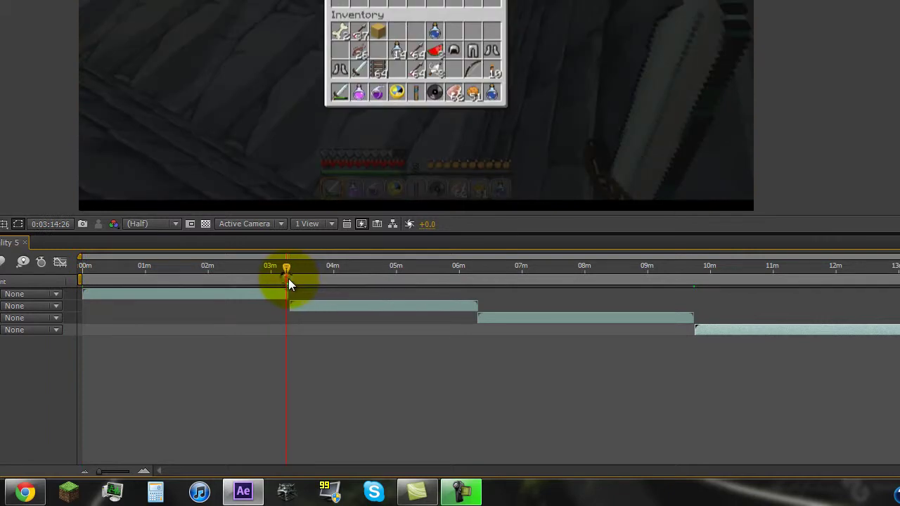
pyautogui.click(288, 278)
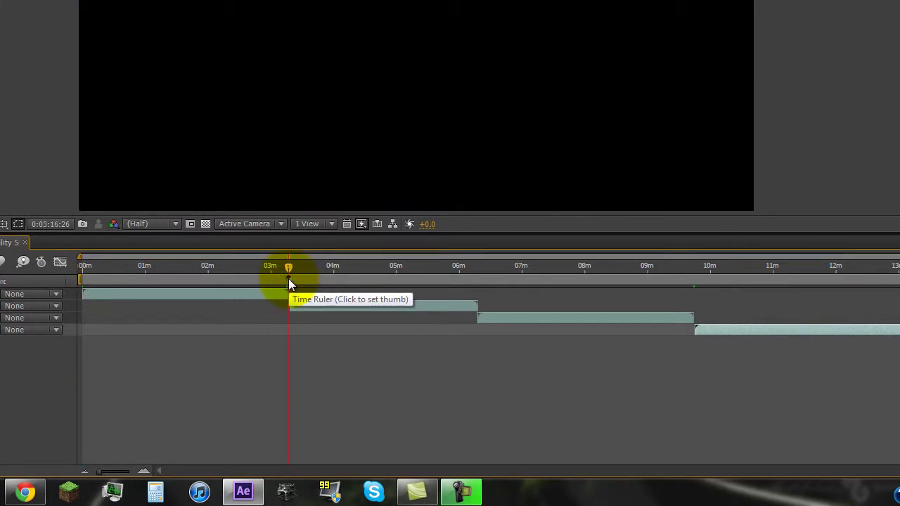
pyautogui.click(144, 471)
pyautogui.click(144, 472)
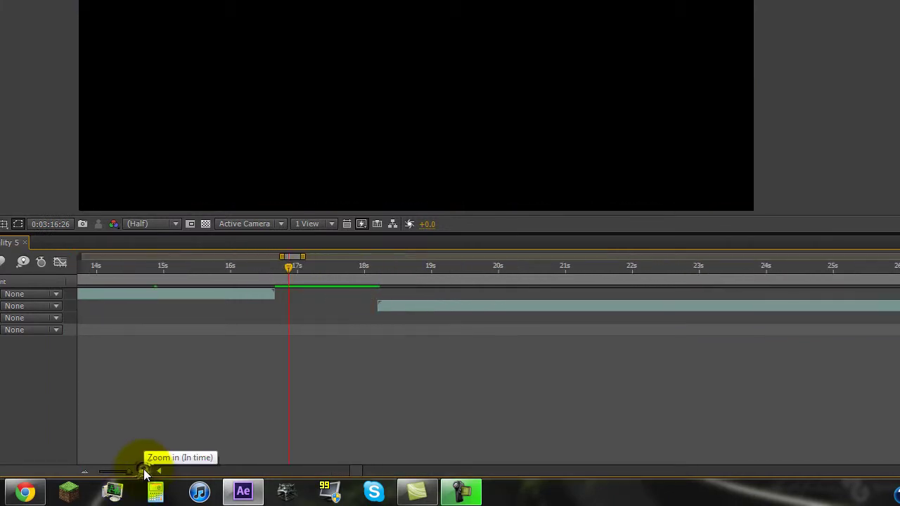
pyautogui.click(143, 471)
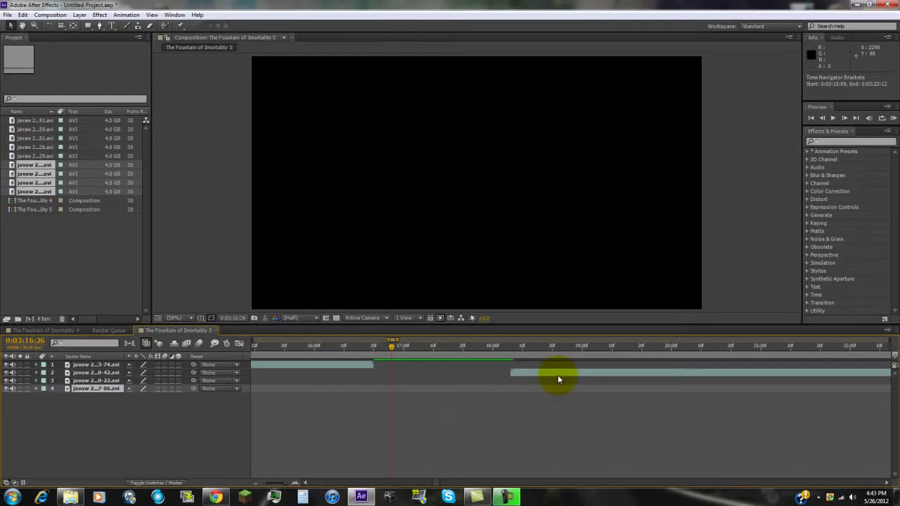
pyautogui.moveTo(552, 369); pyautogui.dragTo(425, 380)
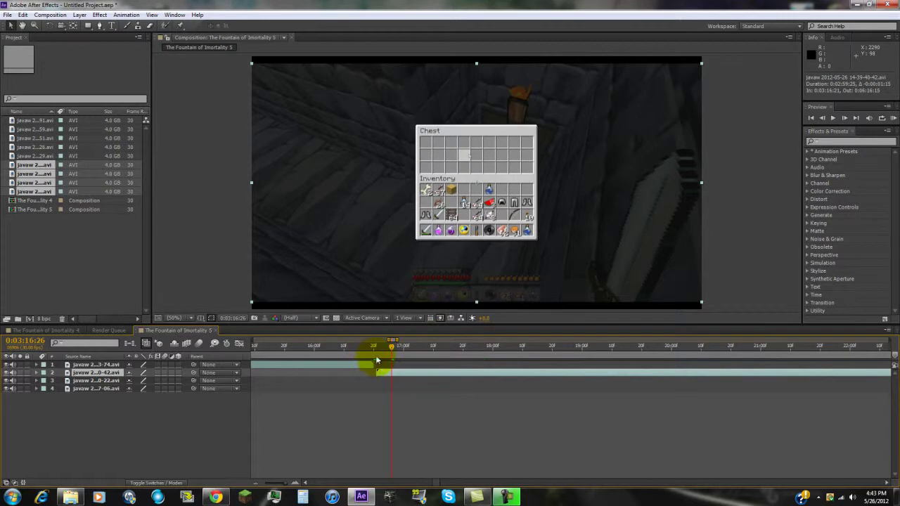
pyautogui.click(373, 353)
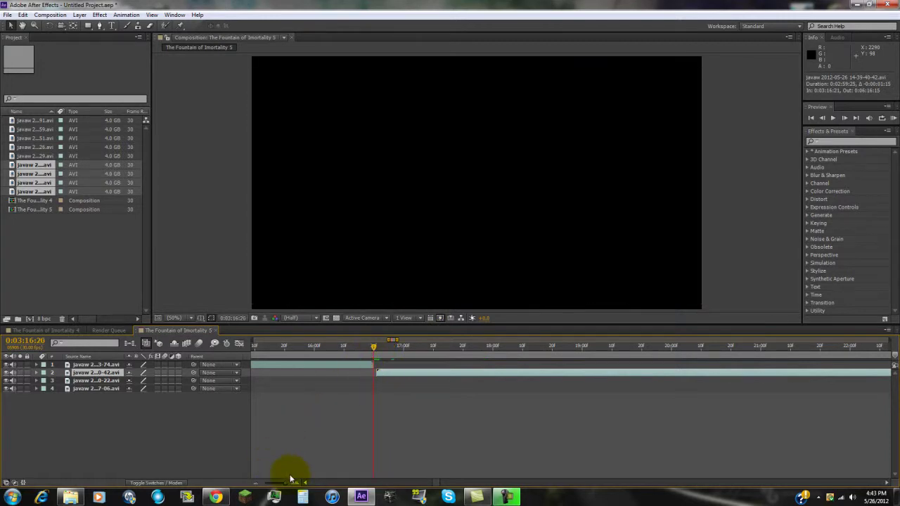
pyautogui.moveTo(296, 485); pyautogui.dragTo(291, 482)
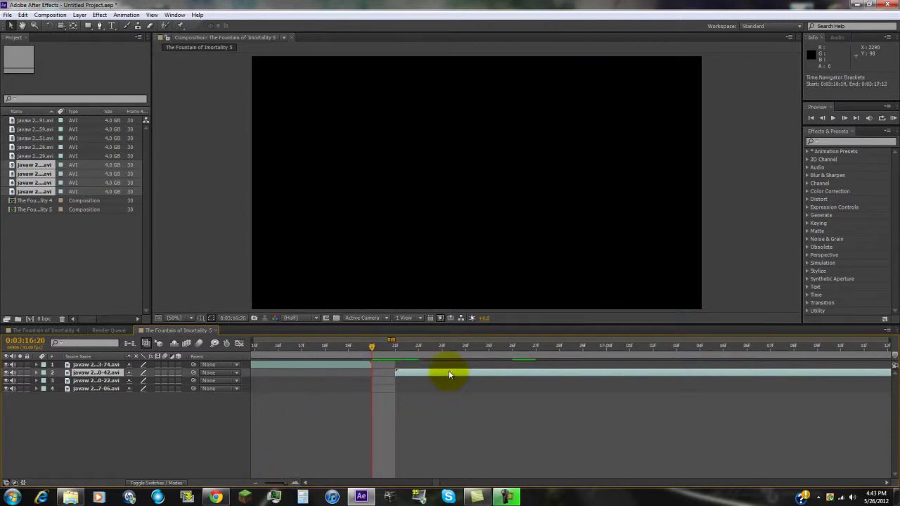
pyautogui.click(271, 485)
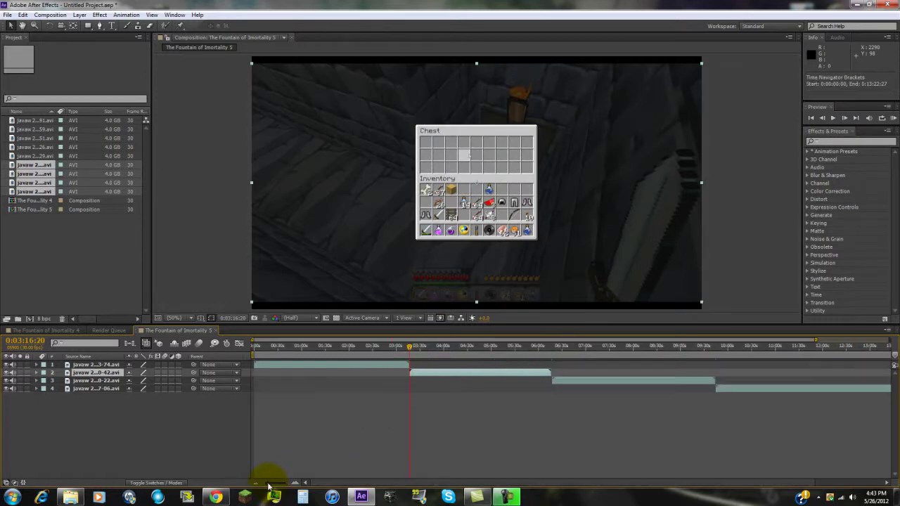
# Move the third clip to start at 0:06:16:15, directly at the end of the second clip.
pyautogui.click(554, 353)
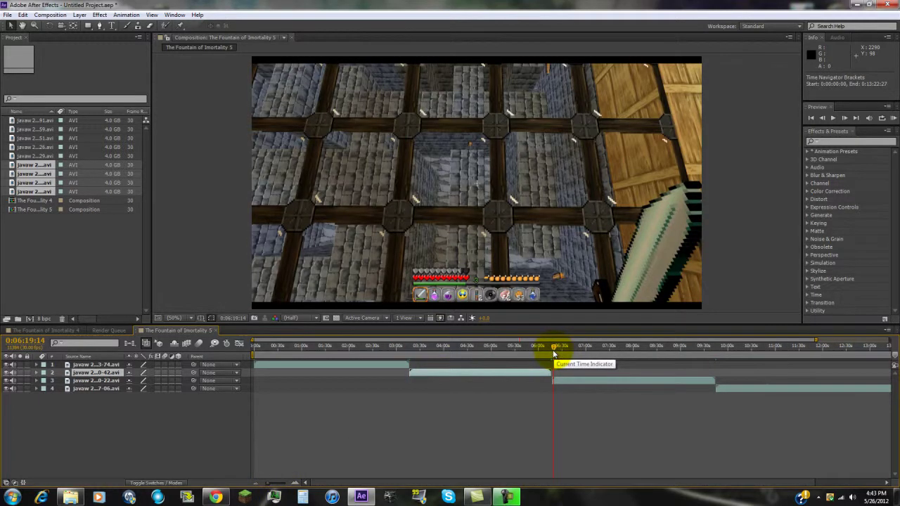
pyautogui.click(552, 352)
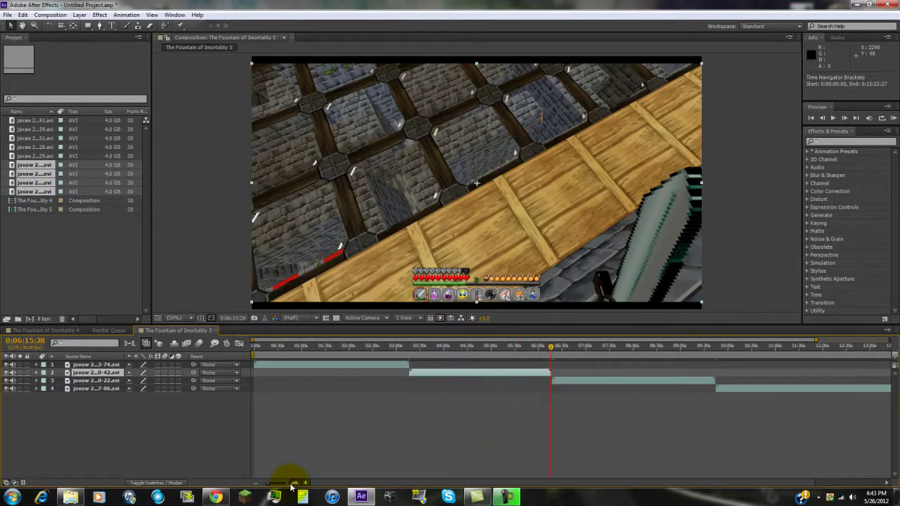
pyautogui.moveTo(291, 485); pyautogui.dragTo(295, 484)
pyautogui.moveTo(678, 386); pyautogui.dragTo(580, 352)
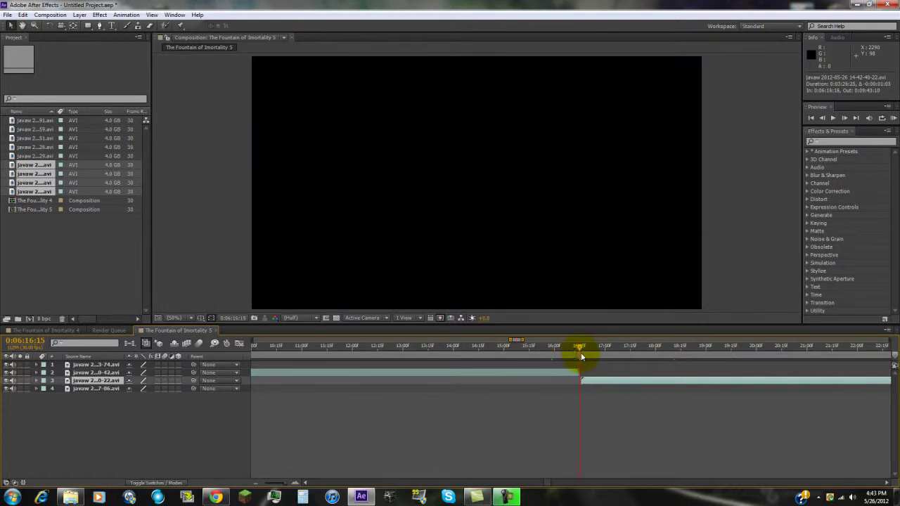
pyautogui.moveTo(297, 483); pyautogui.dragTo(304, 483)
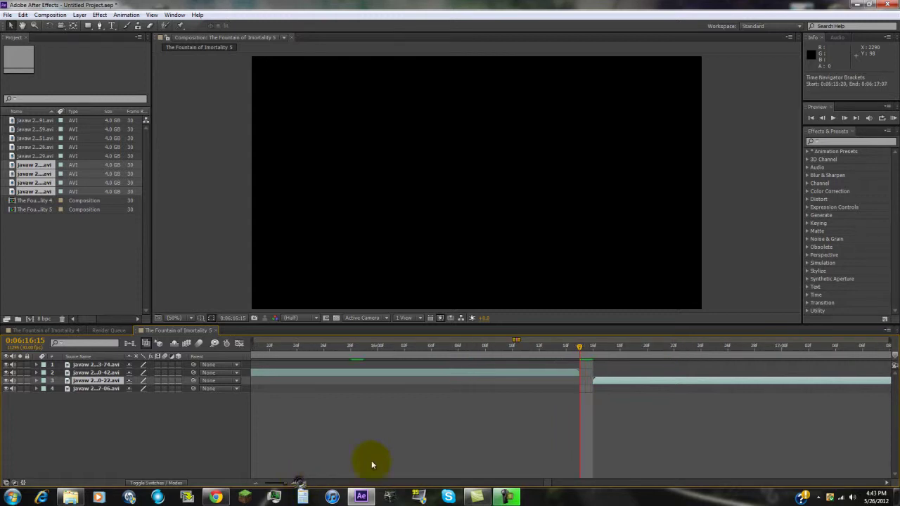
pyautogui.moveTo(675, 379); pyautogui.dragTo(665, 381)
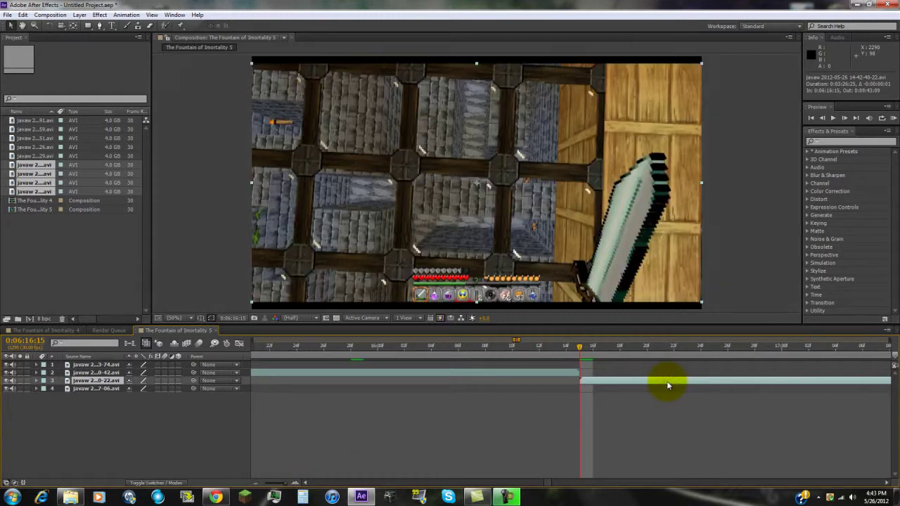
pyautogui.click(270, 483)
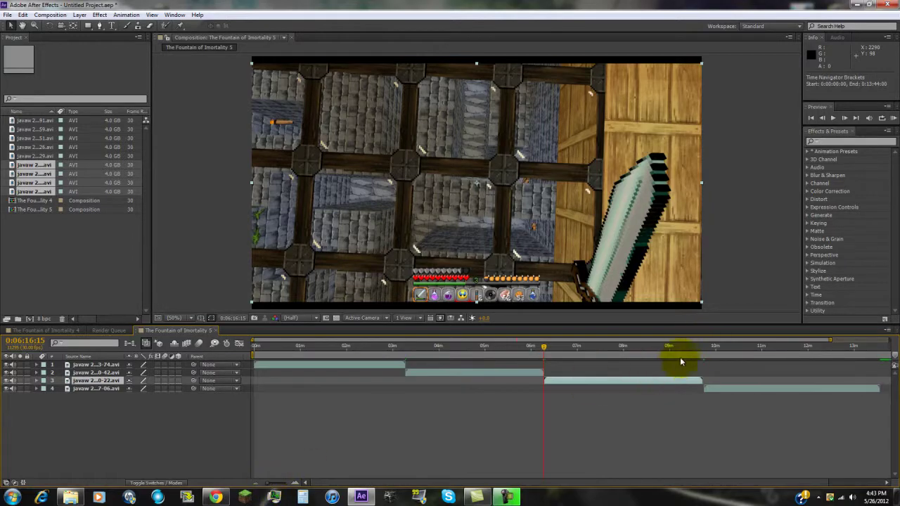
# Move the fourth clip to start at 0:09:43:10 and check its frame-accurate join with the third clip.
pyautogui.click(704, 354)
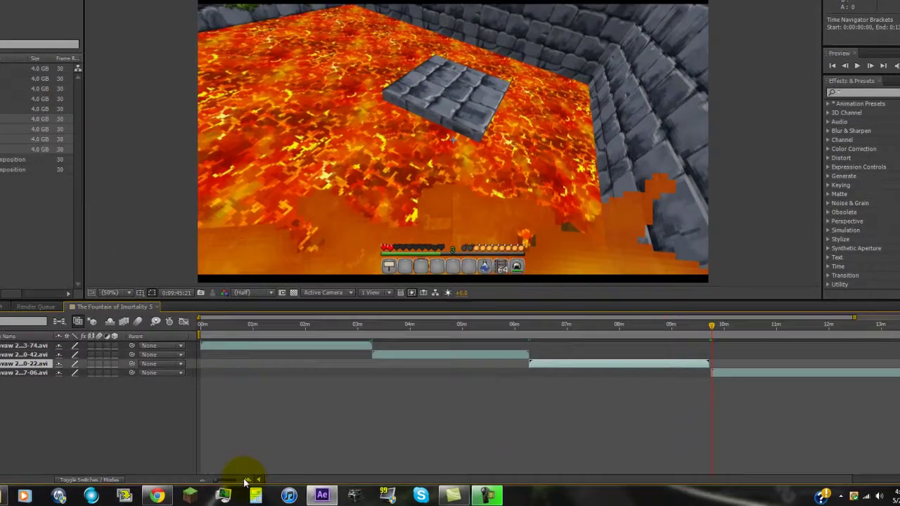
pyautogui.click(295, 483)
pyautogui.click(295, 483)
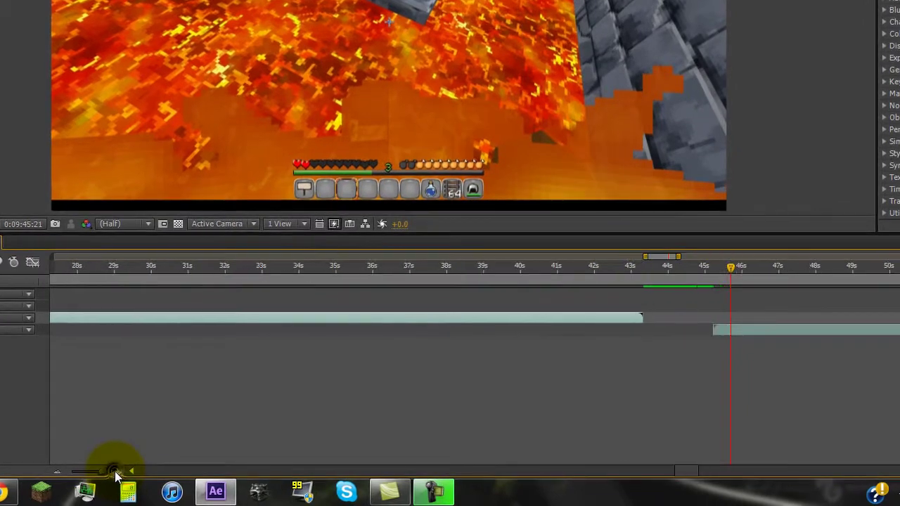
pyautogui.moveTo(711, 329)
pyautogui.mouseDown()
pyautogui.moveTo(683, 328)
pyautogui.moveTo(695, 329)
pyautogui.mouseUp()
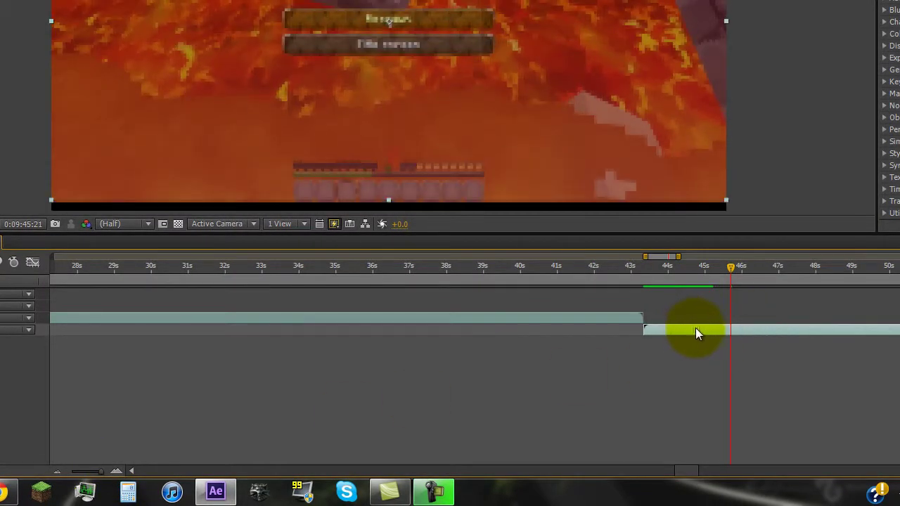
pyautogui.click(640, 276)
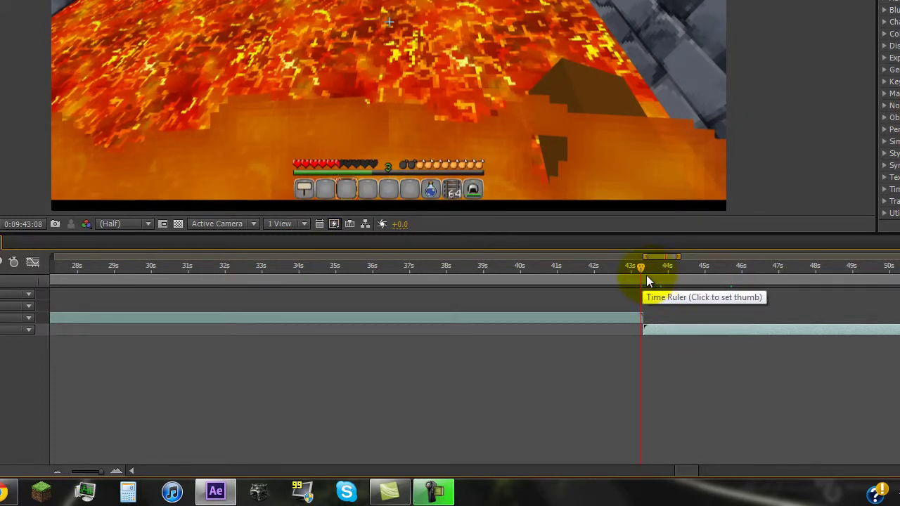
pyautogui.click(644, 277)
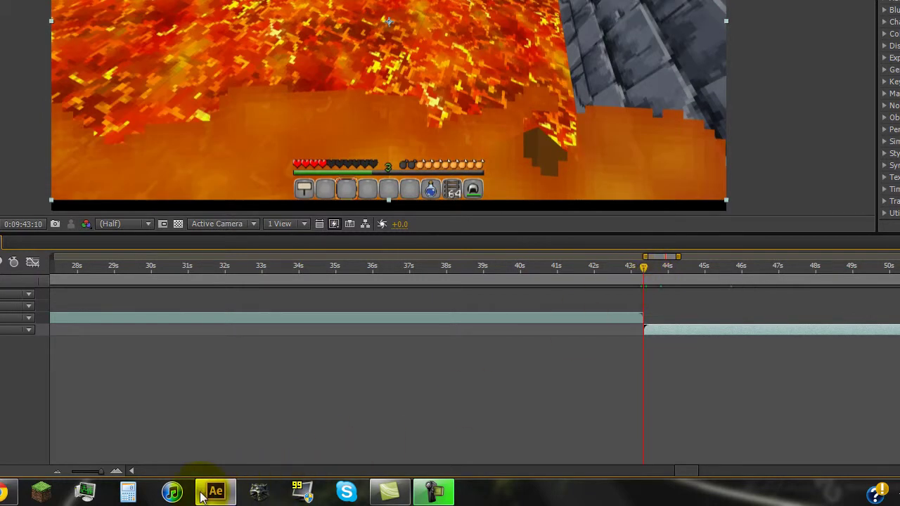
pyautogui.click(116, 472)
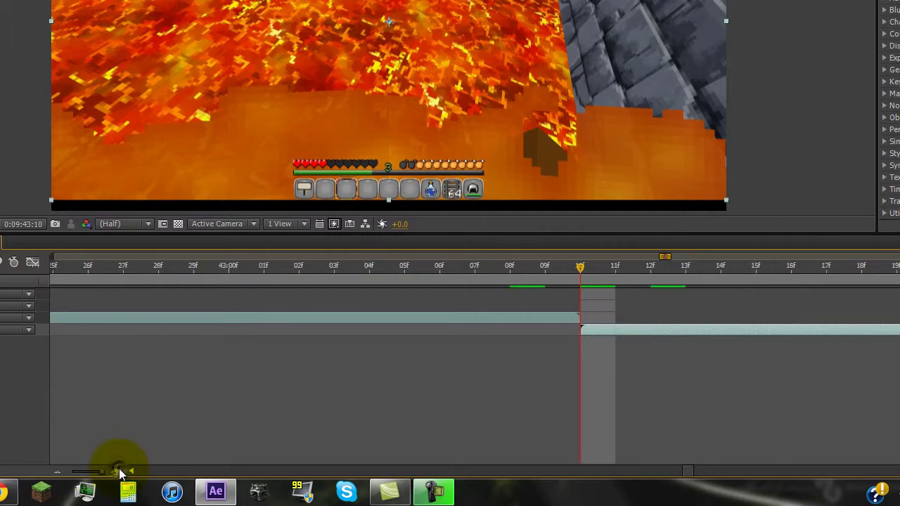
pyautogui.click(56, 472)
pyautogui.click(56, 472)
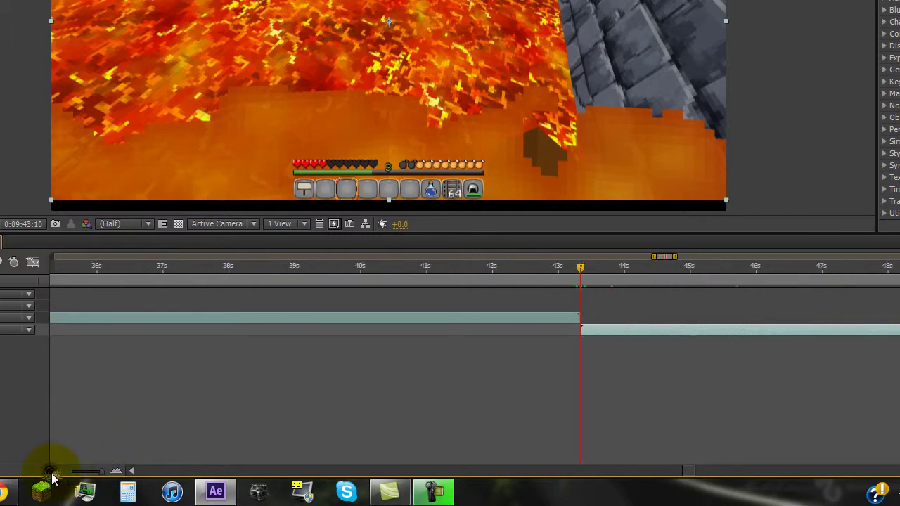
pyautogui.click(52, 472)
pyautogui.click(52, 472)
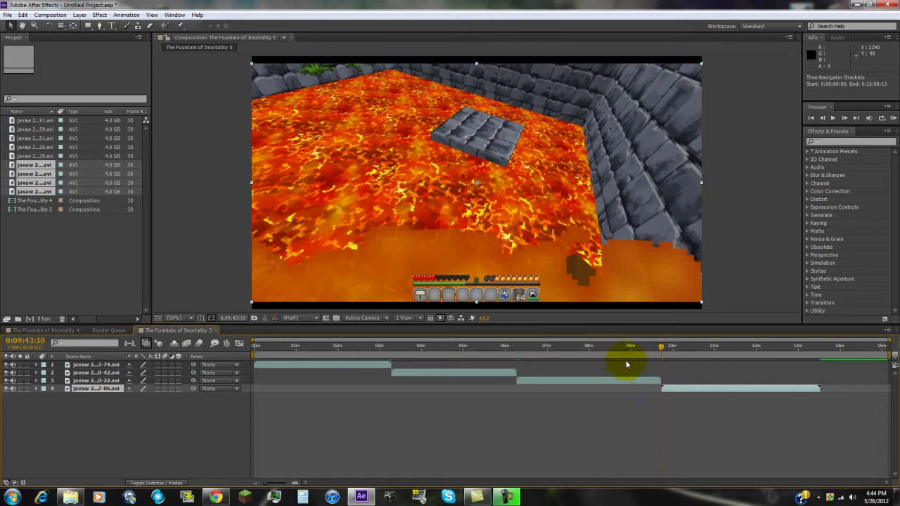
# Play a preview across the join between the first and second clips, starting from about 0:03:12:05.
pyautogui.click(389, 355)
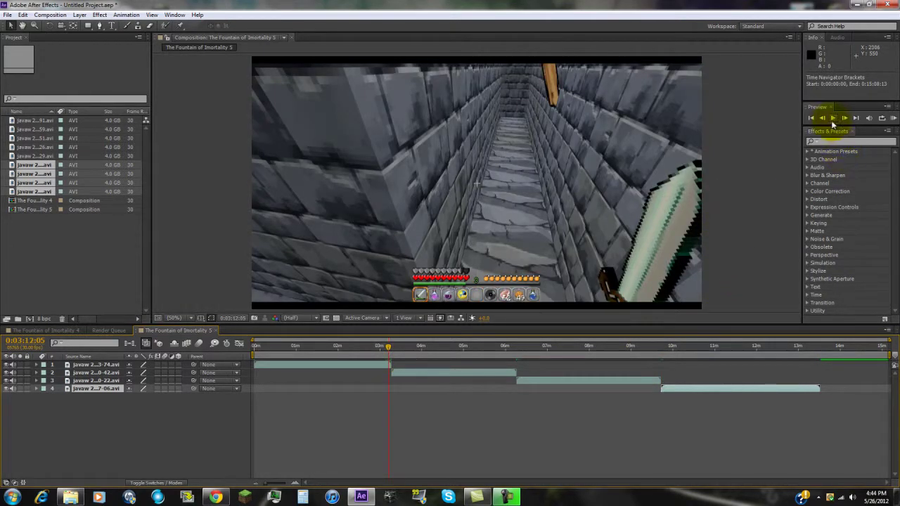
pyautogui.click(833, 118)
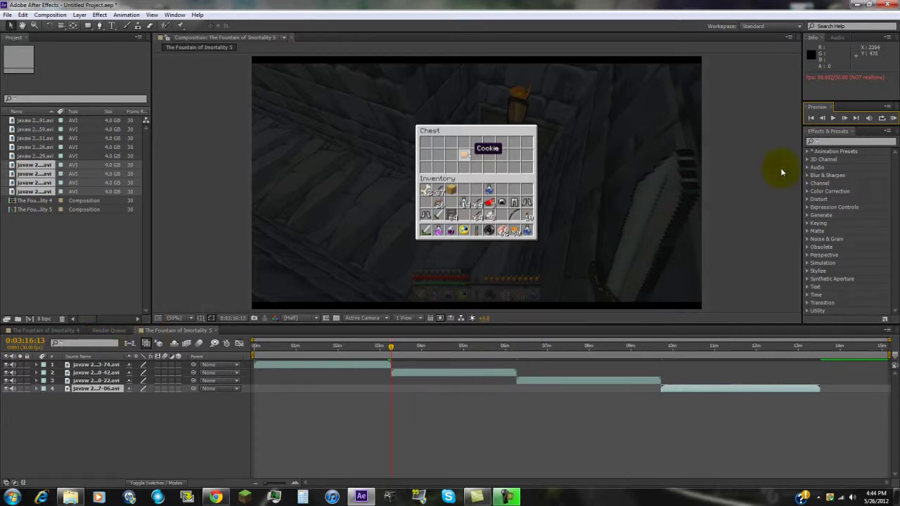
pyautogui.click(833, 118)
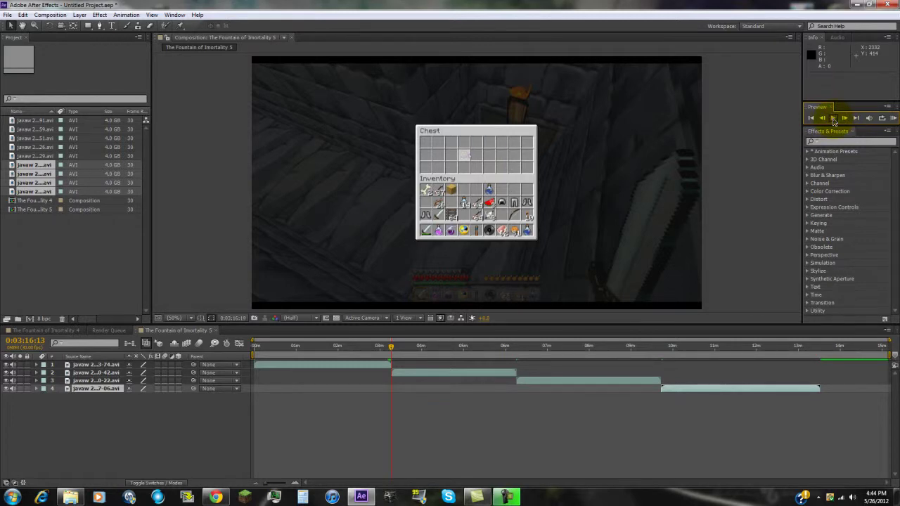
pyautogui.click(833, 118)
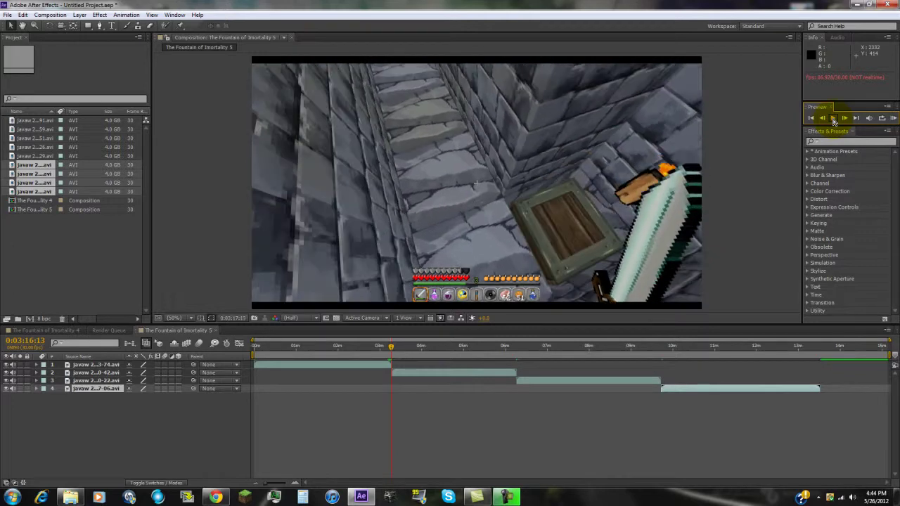
pyautogui.click(833, 118)
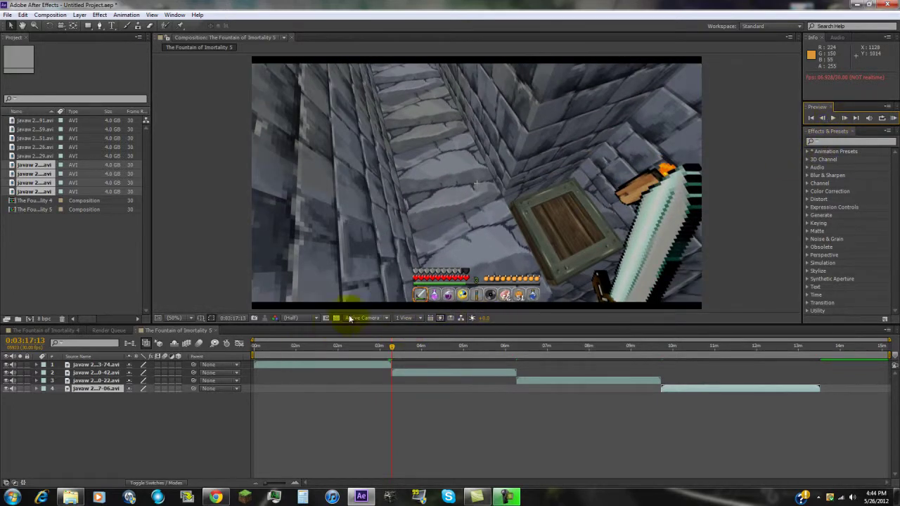
# Close the Render Queue and The Fountain of Imortality 4 timeline, leaving only The Fountain of Imortality 5 open.
pyautogui.click(109, 331)
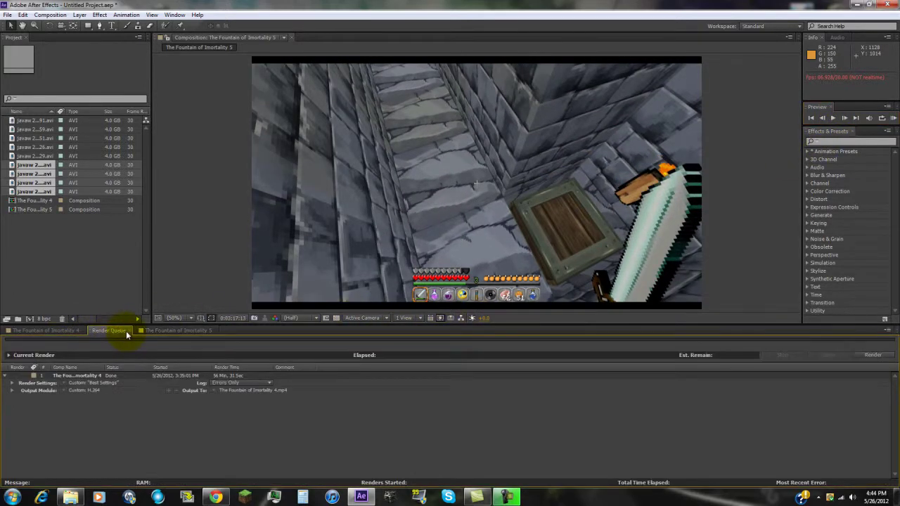
pyautogui.click(131, 330)
pyautogui.click(71, 329)
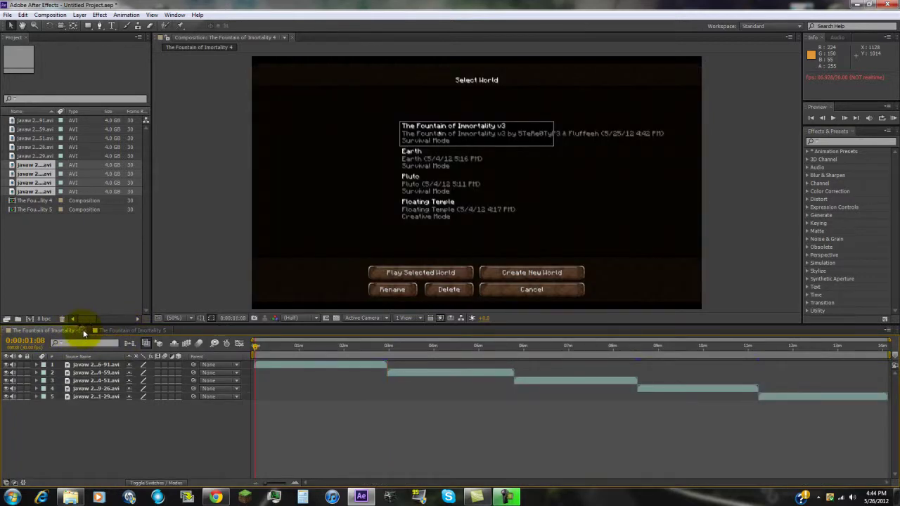
pyautogui.click(83, 331)
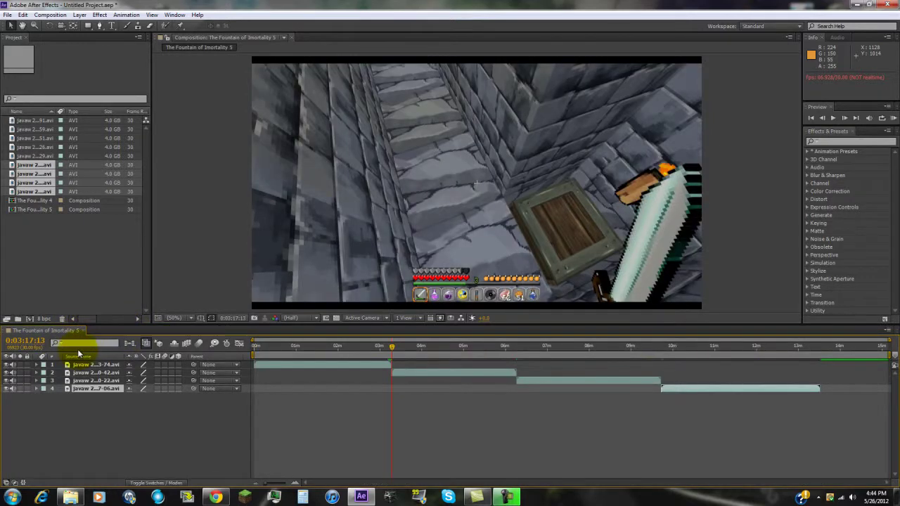
pyautogui.click(105, 417)
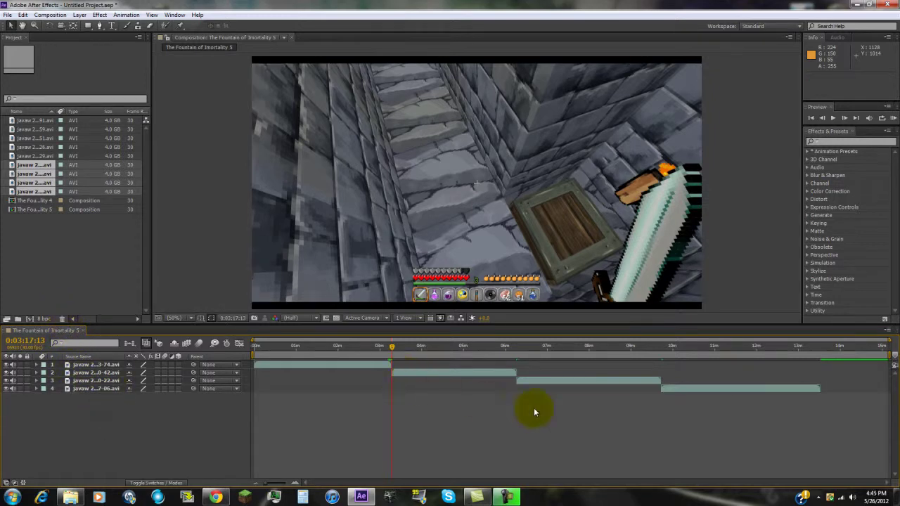
# Scrub across the join between the second and third clips to check that the footage continues without a gap.
pyautogui.click(511, 373)
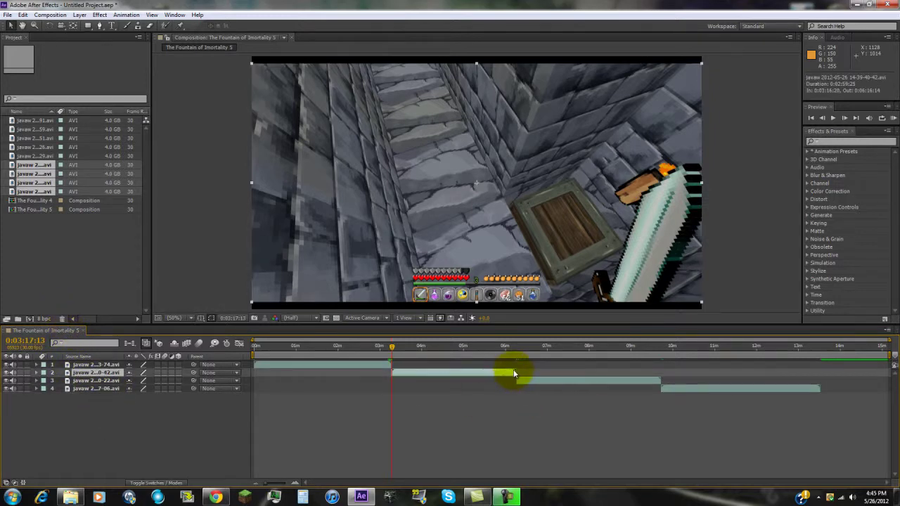
pyautogui.click(508, 347)
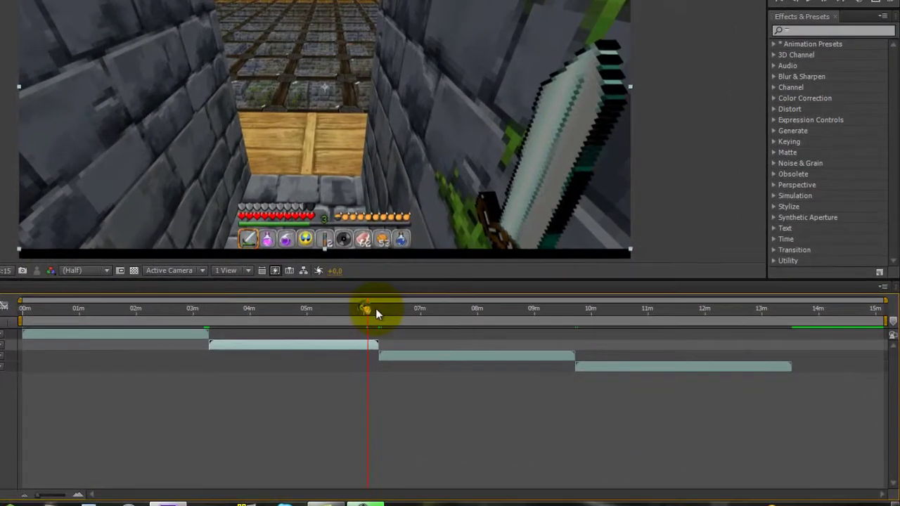
pyautogui.click(516, 346)
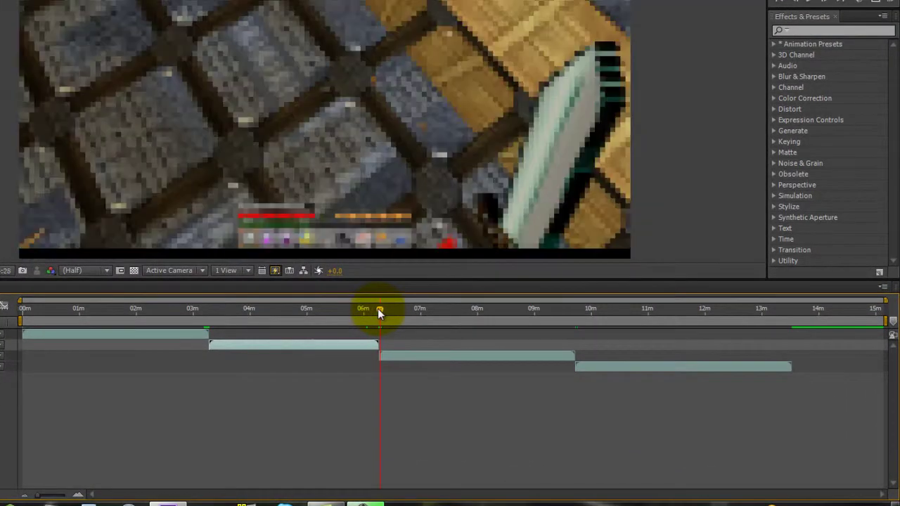
pyautogui.moveTo(378, 309); pyautogui.dragTo(166, 316)
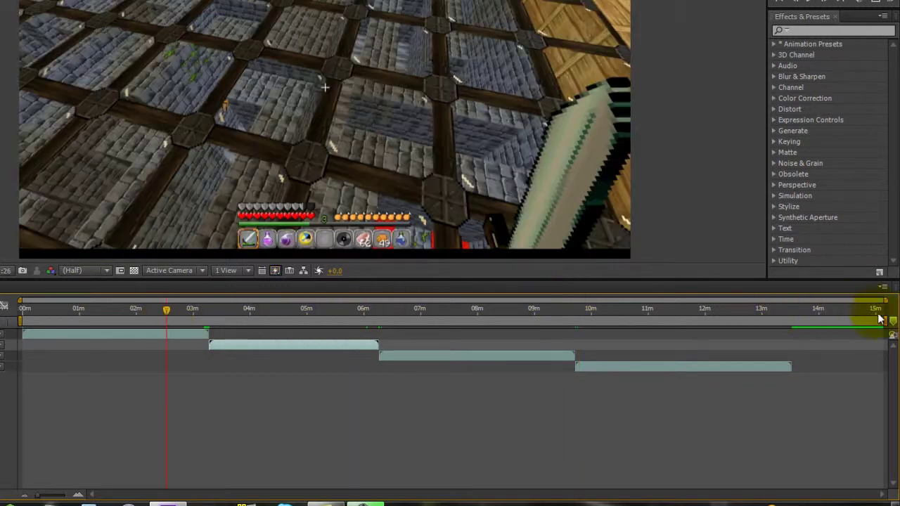
# Shorten the work area to end just past the fourth clip and trim the composition to it.
pyautogui.moveTo(880, 319); pyautogui.dragTo(818, 320)
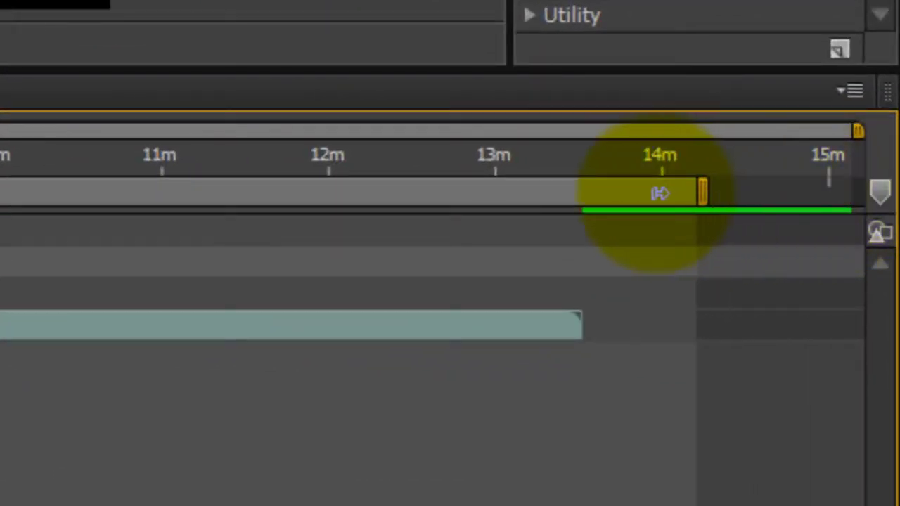
pyautogui.moveTo(659, 194); pyautogui.dragTo(597, 192)
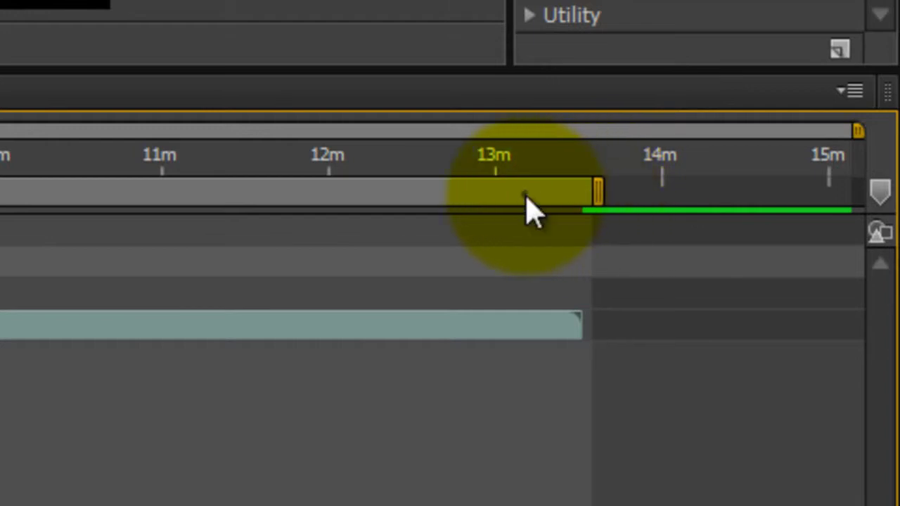
pyautogui.rightClick(521, 202)
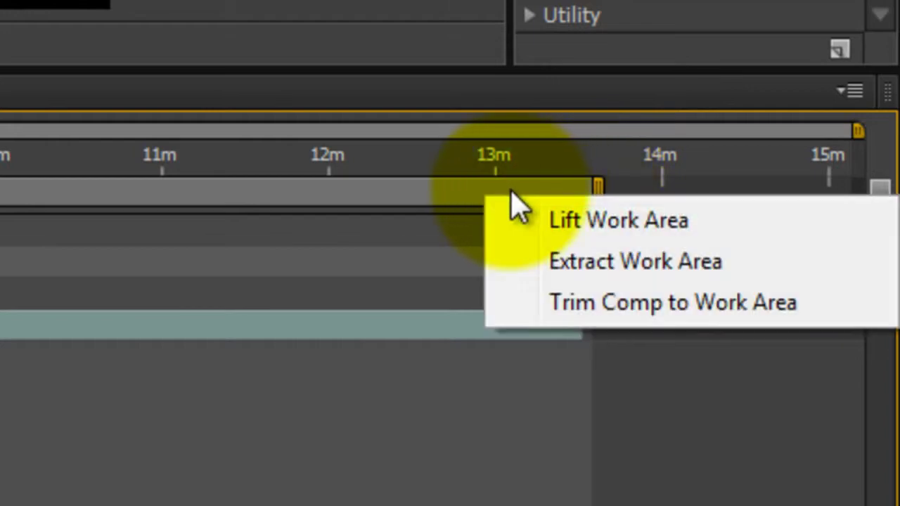
pyautogui.click(562, 309)
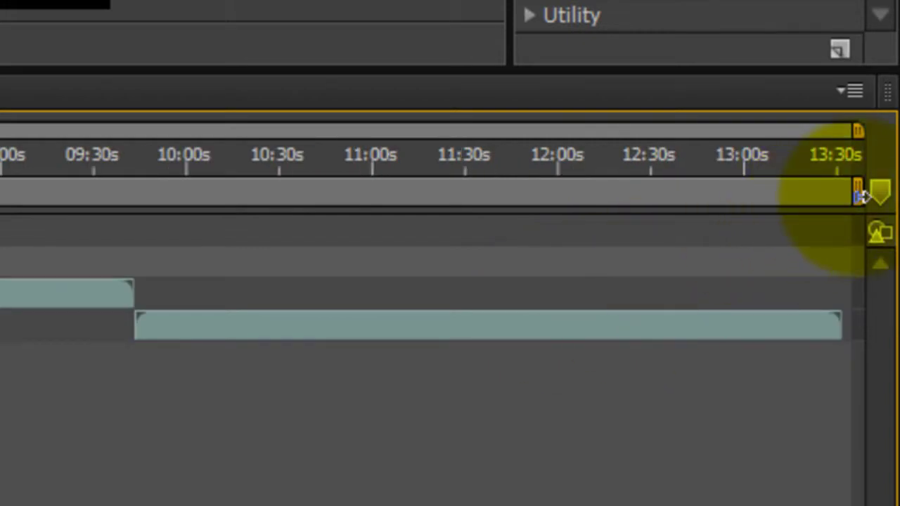
# Bring the work area's end closer to the fourth clip's end near 0:13:32:00 and trim the composition to it again.
pyautogui.click(836, 194)
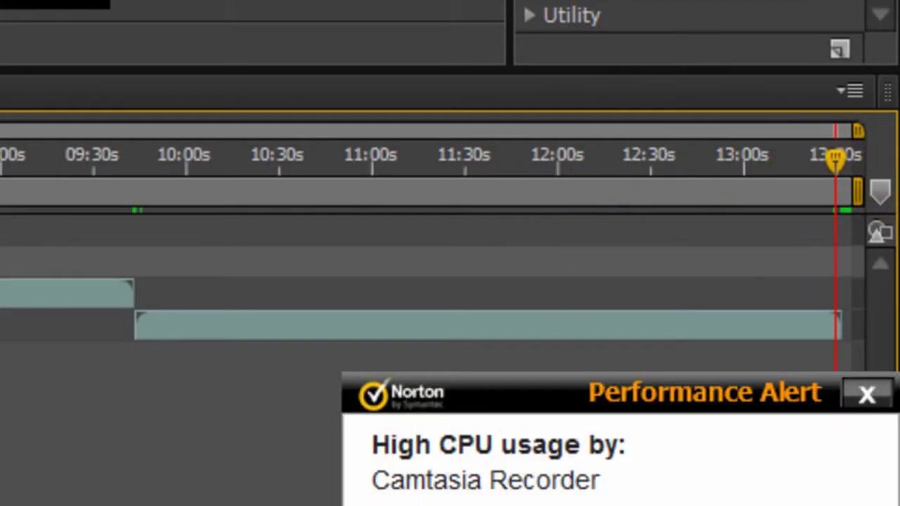
pyautogui.press('=')
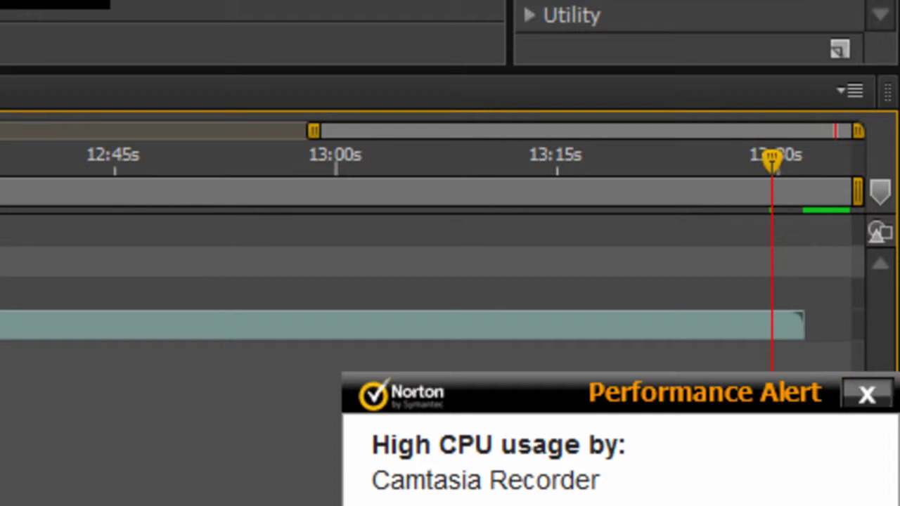
pyautogui.click(868, 396)
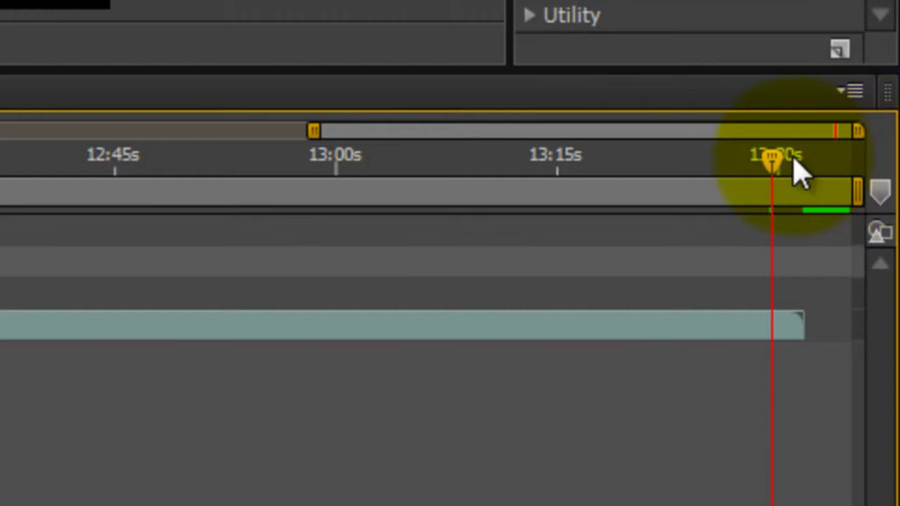
pyautogui.moveTo(778, 160); pyautogui.dragTo(822, 187)
pyautogui.rightClick(724, 193)
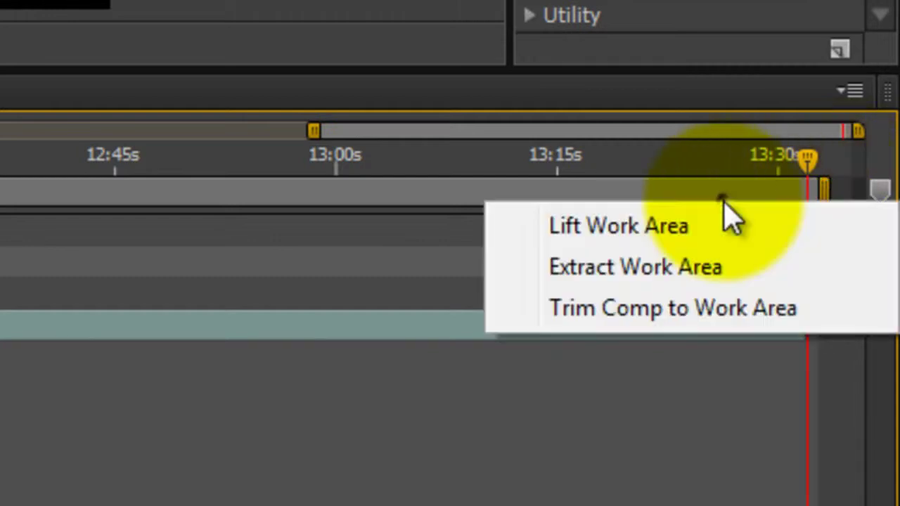
pyautogui.click(675, 317)
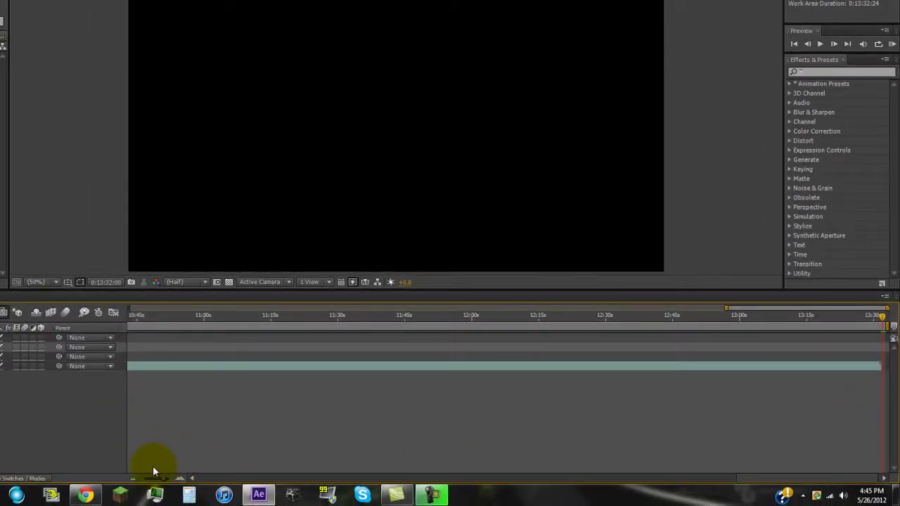
# Open the General preferences and show the Secret category.
pyautogui.click(148, 479)
pyautogui.moveTo(148, 480); pyautogui.dragTo(146, 480)
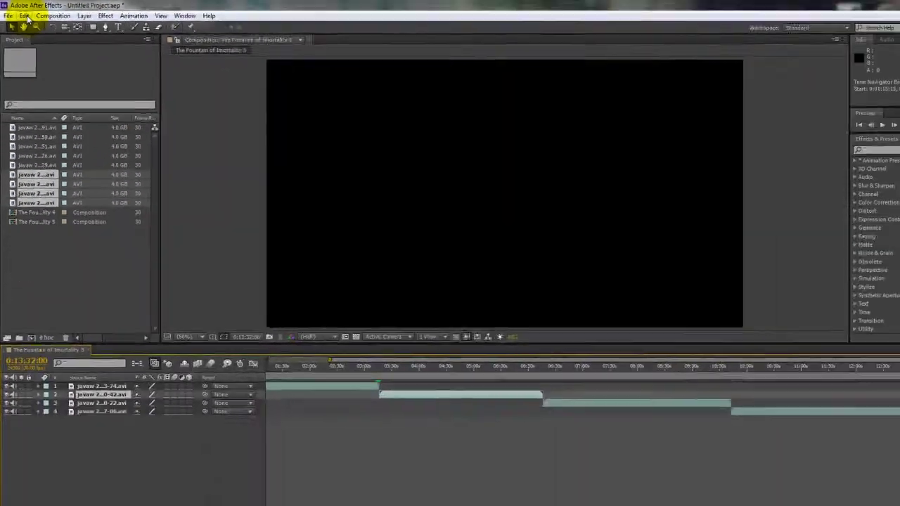
pyautogui.click(92, 60)
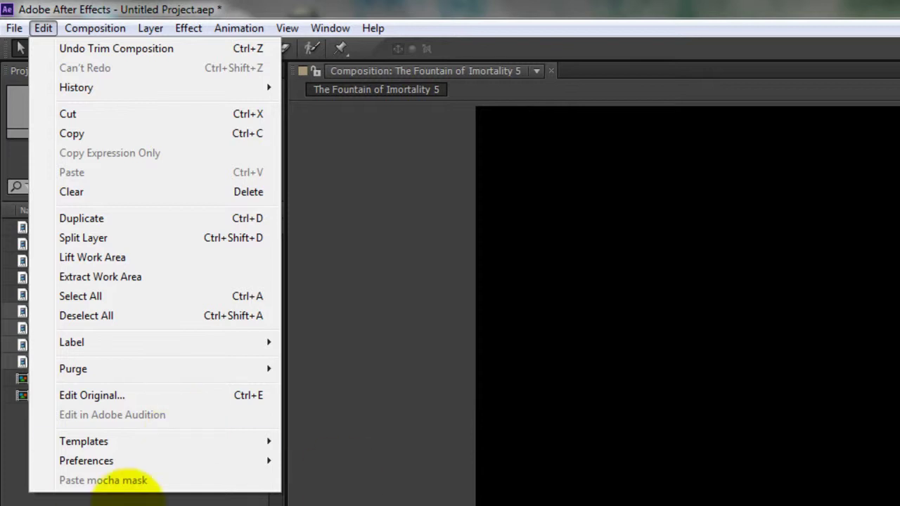
pyautogui.moveTo(87, 464)
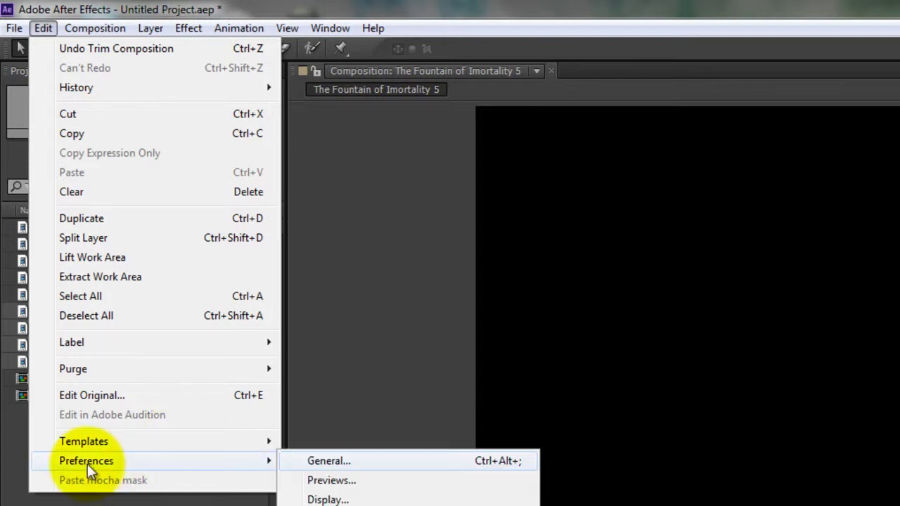
pyautogui.click(316, 464)
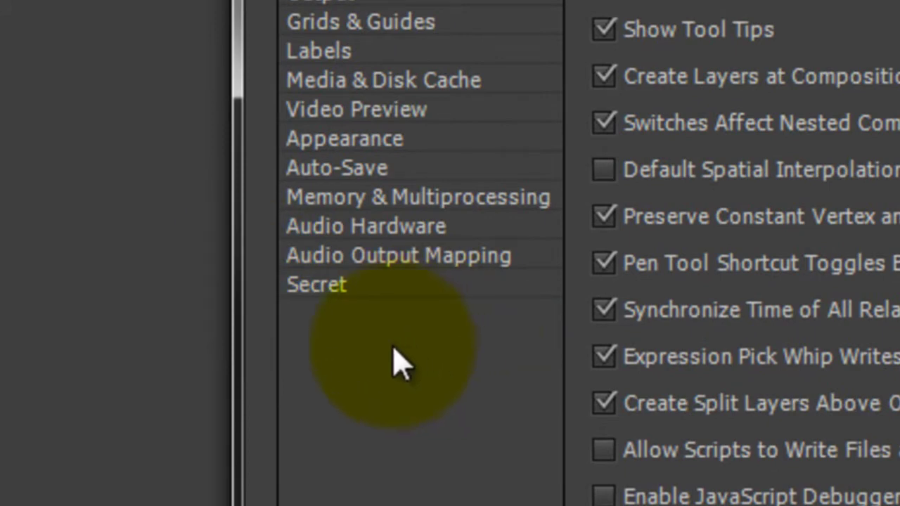
pyautogui.click(316, 287)
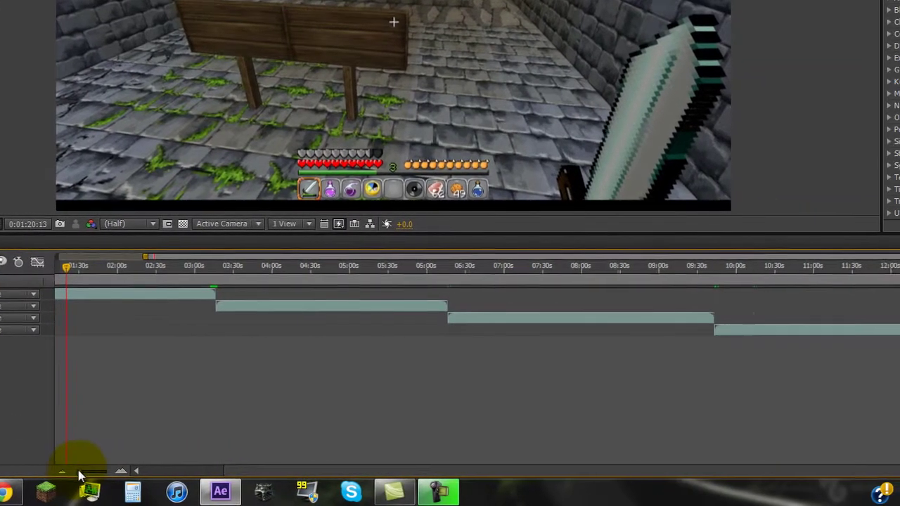
# Add The Fountain of Imortality 5 to the render queue and delete the finished The Fountain of Imortality 4 render item.
pyautogui.click(282, 473)
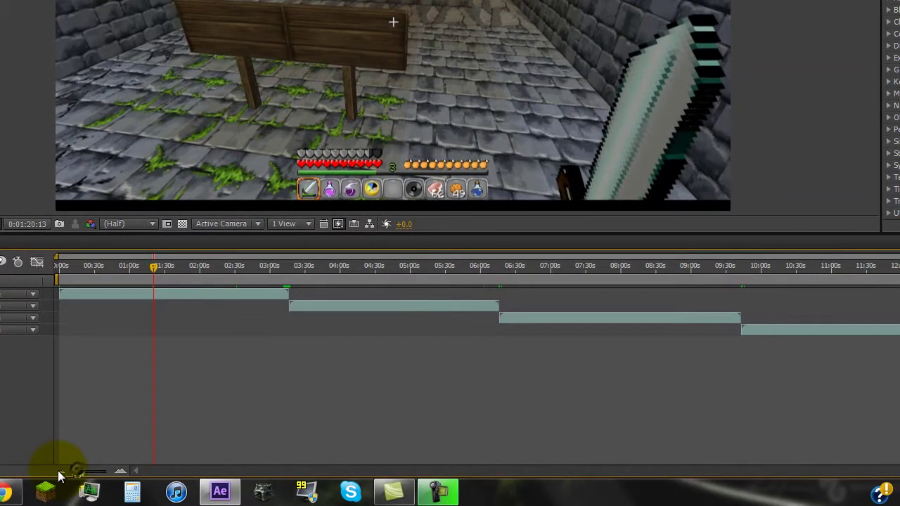
pyautogui.click(62, 279)
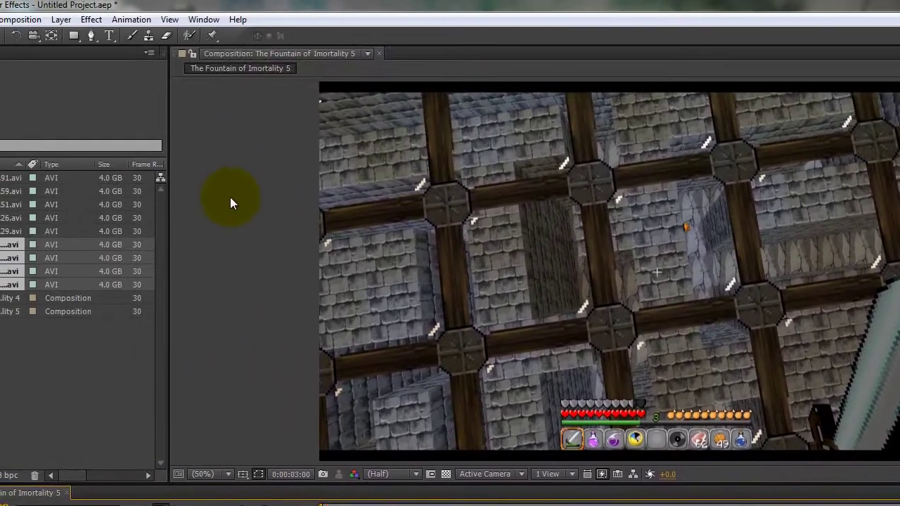
pyautogui.click(11, 19)
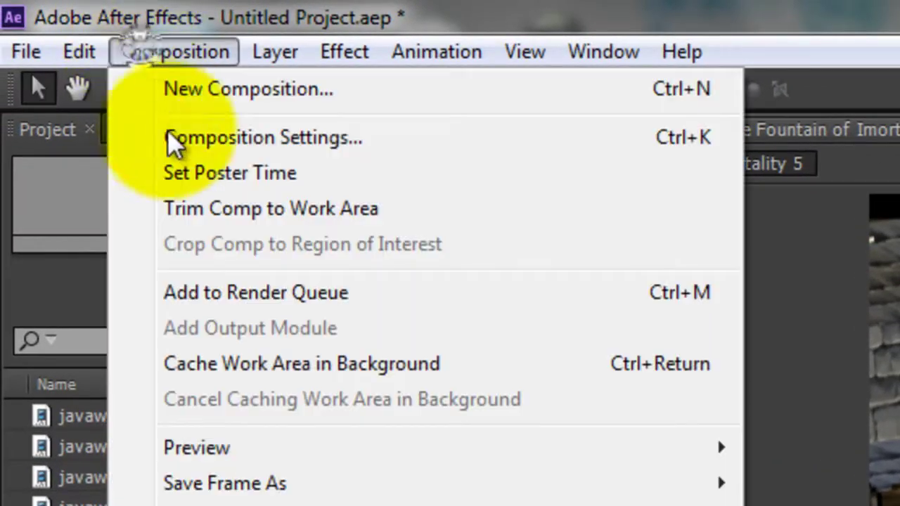
pyautogui.click(258, 296)
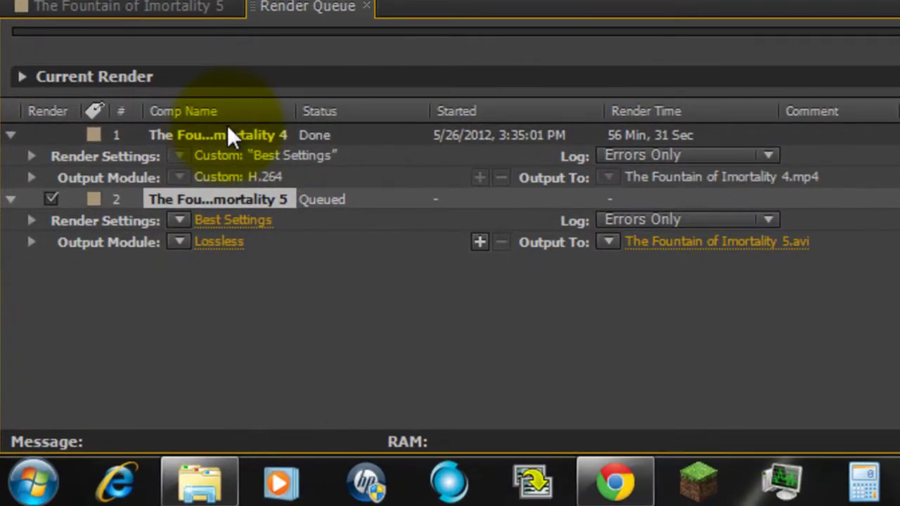
pyautogui.click(224, 135)
pyautogui.press('Delete')
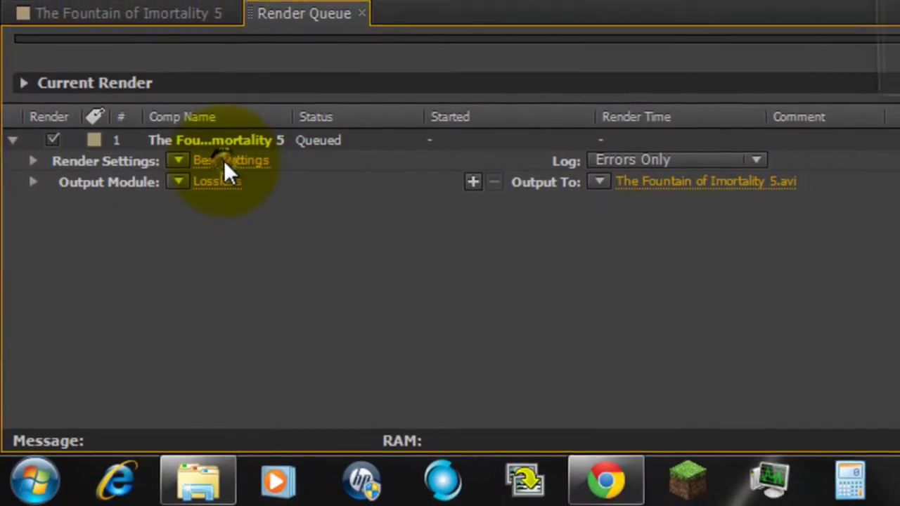
# Apply render settings for The Fountain of Imortality 5 that use the comp's frame rate of 30.00.
pyautogui.click(228, 157)
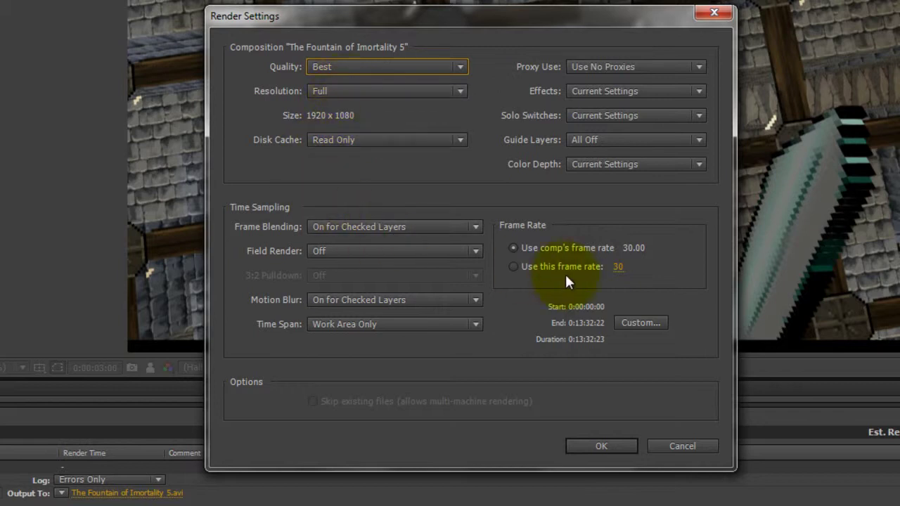
pyautogui.click(524, 246)
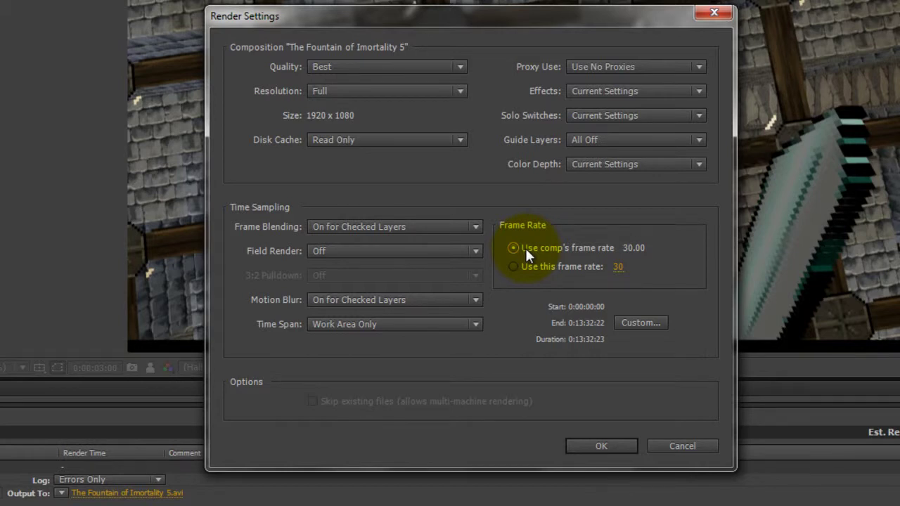
pyautogui.click(604, 452)
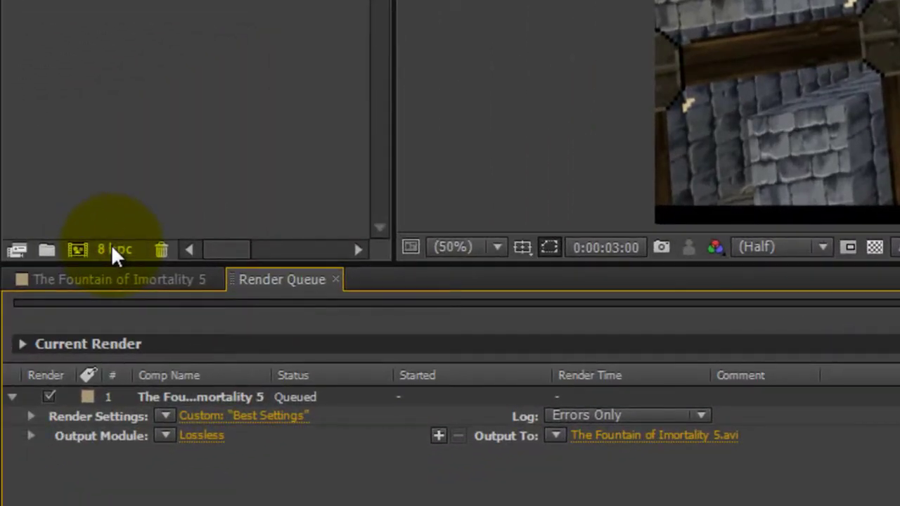
# Set the project's color depth to 16 bits per channel and return to the render queue.
pyautogui.click(111, 244)
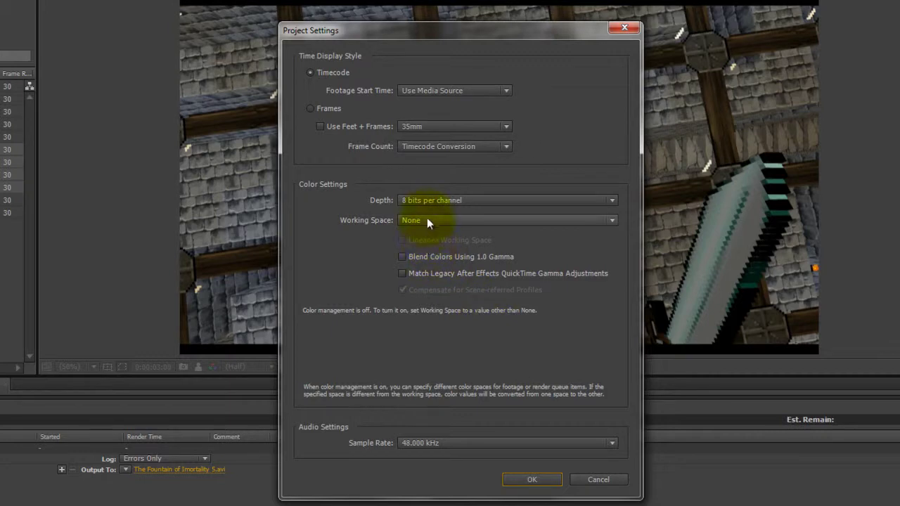
pyautogui.click(428, 201)
pyautogui.click(433, 231)
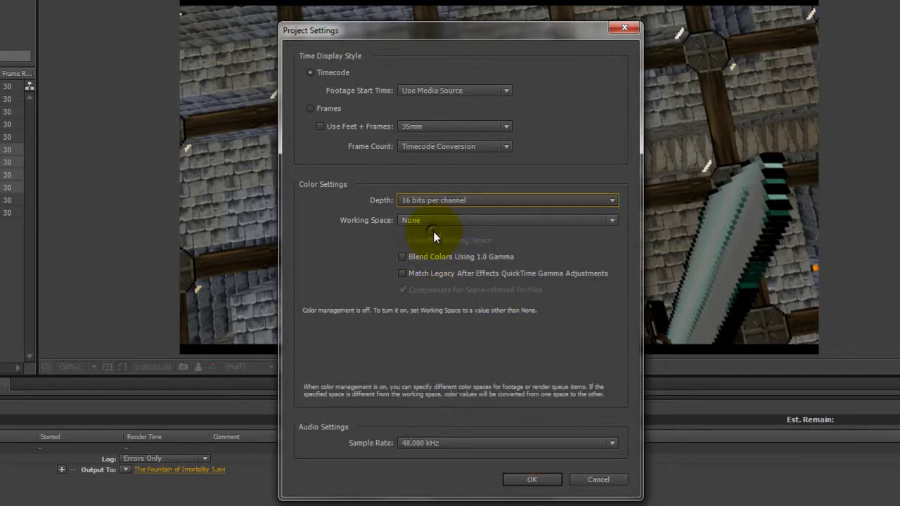
pyautogui.click(529, 481)
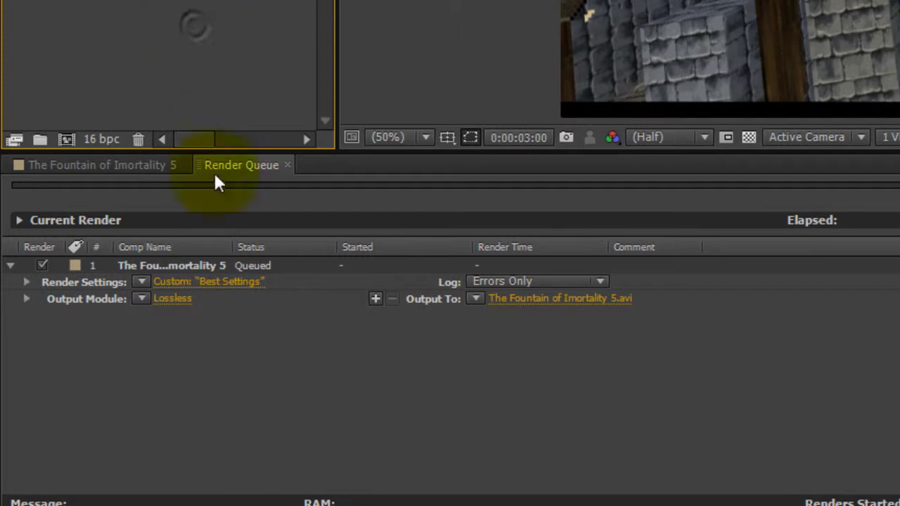
pyautogui.click(217, 328)
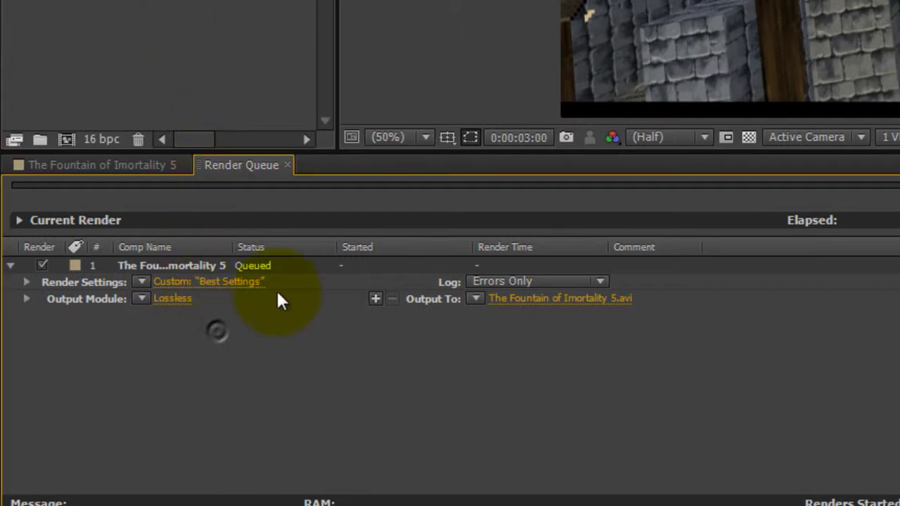
# Set the output module format of The Fountain of Imortality 5 to H.264, with audio output at 48.000 kHz stereo.
pyautogui.click(169, 303)
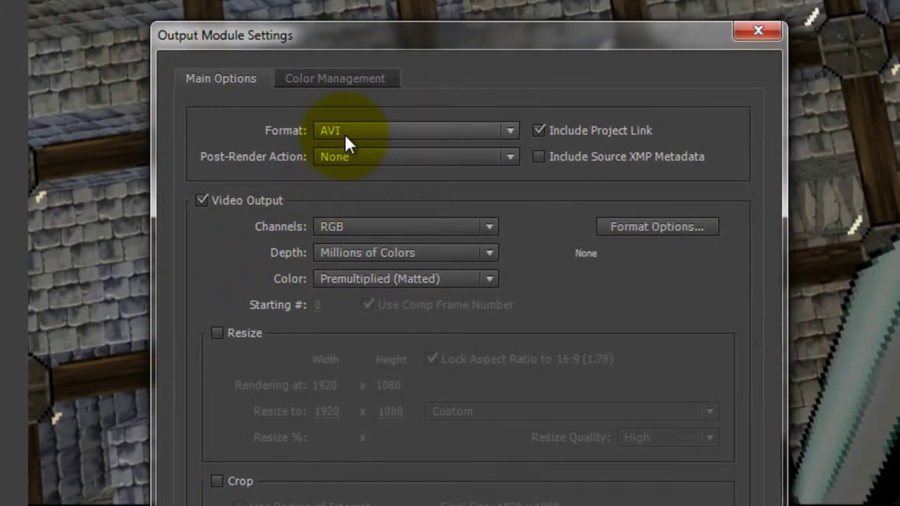
pyautogui.click(344, 133)
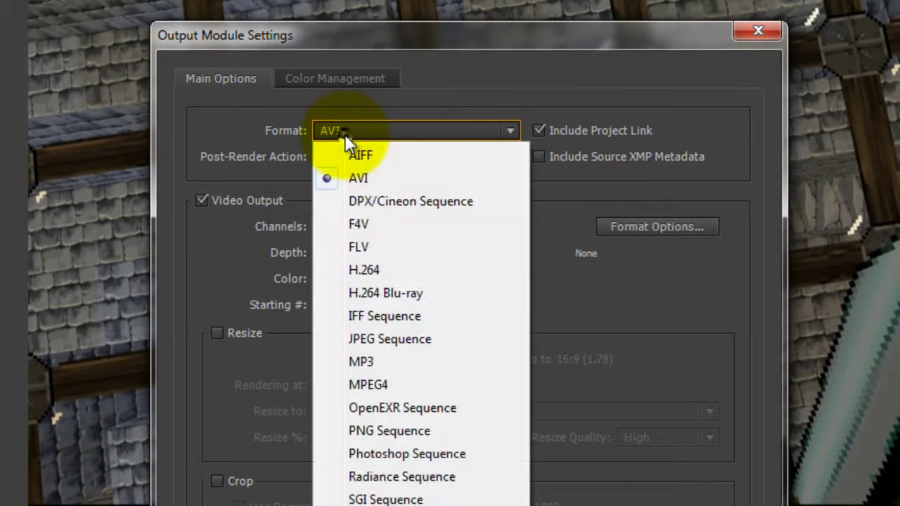
pyautogui.click(386, 271)
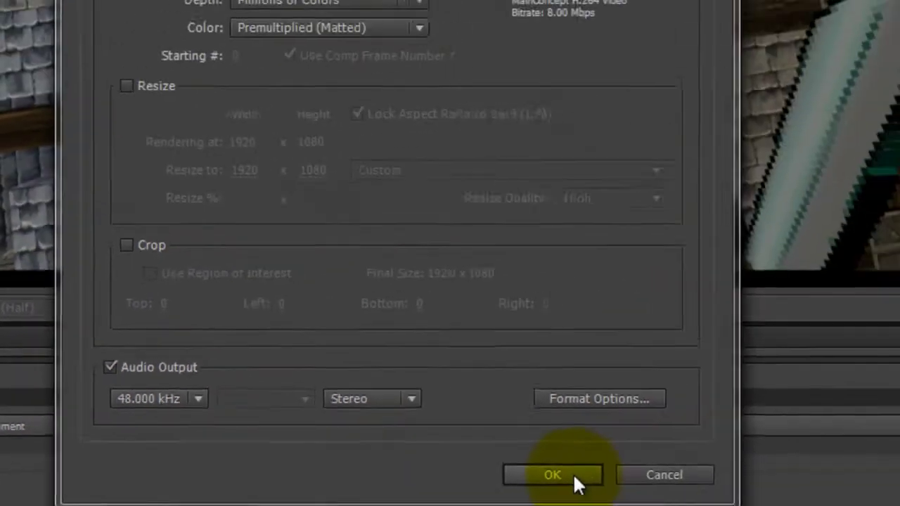
pyautogui.click(573, 478)
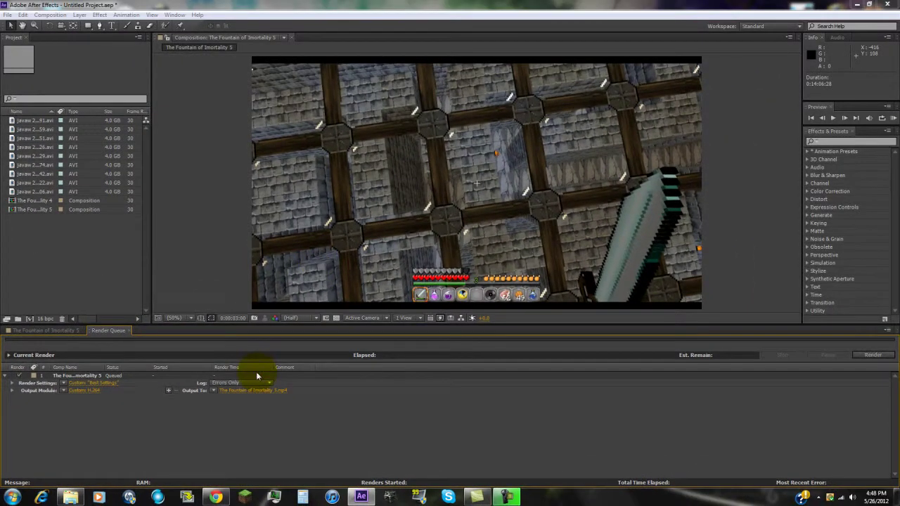
# Set the render output to the H.264 file The Fountain of Imortality 5 in the Minecraft folder of Recordings.
pyautogui.click(253, 390)
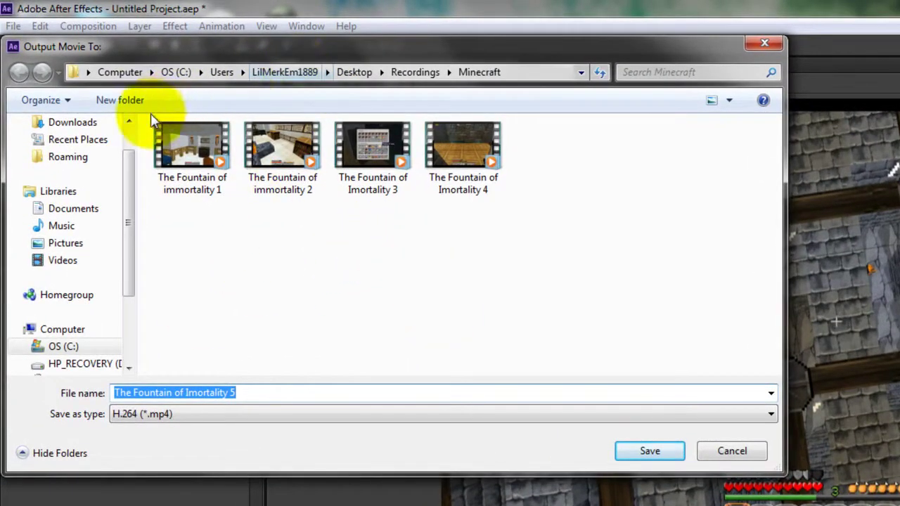
pyautogui.click(478, 72)
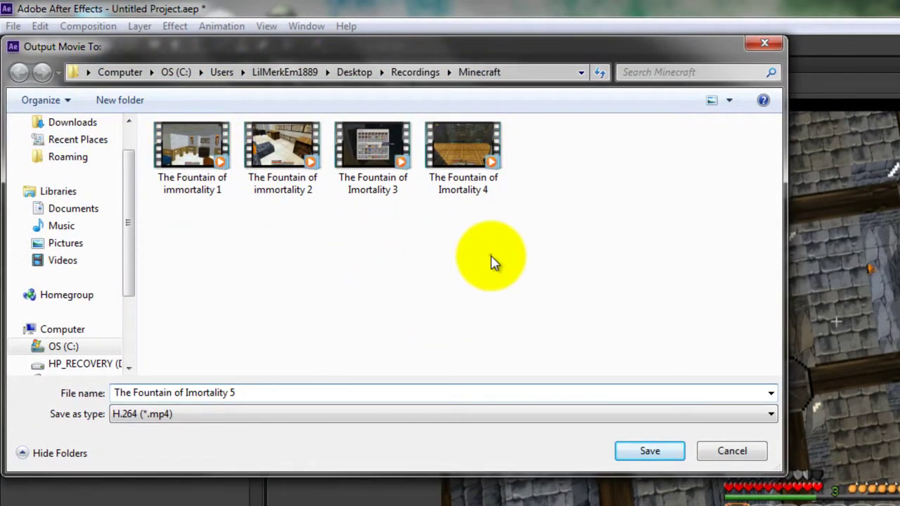
pyautogui.click(658, 453)
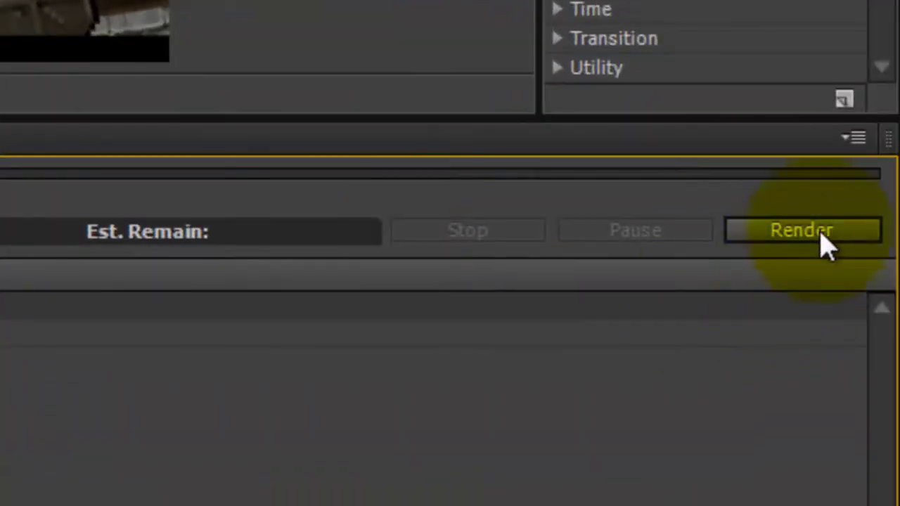
pyautogui.click(867, 267)
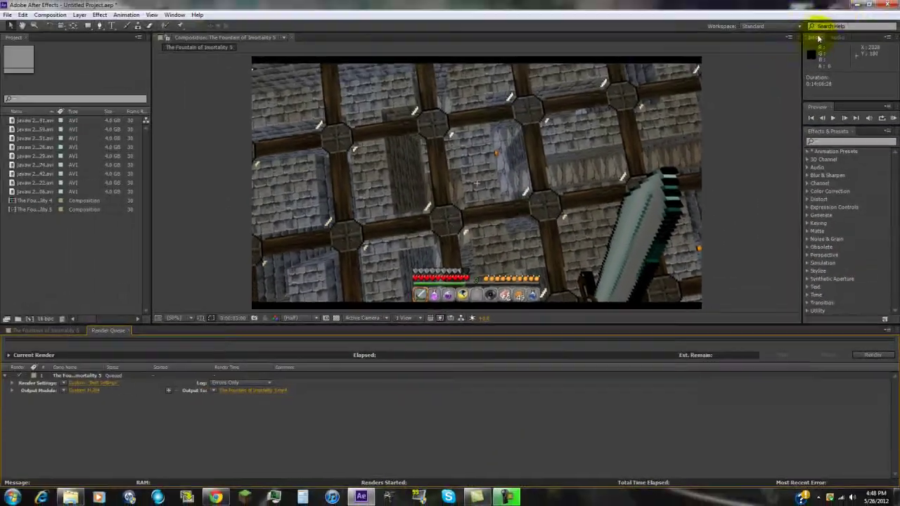
# Minimize After Effects and open the Minecraft folder inside Recordings in Windows Explorer.
pyautogui.click(855, 4)
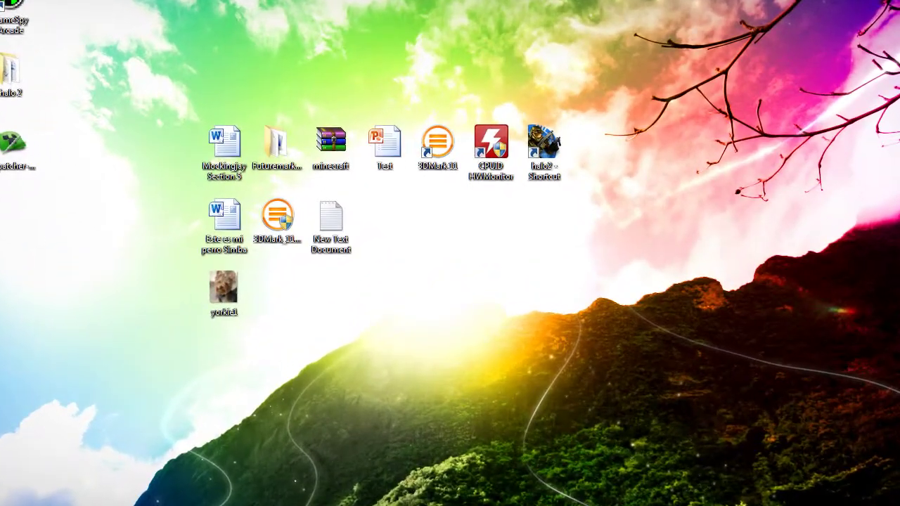
pyautogui.click(476, 496)
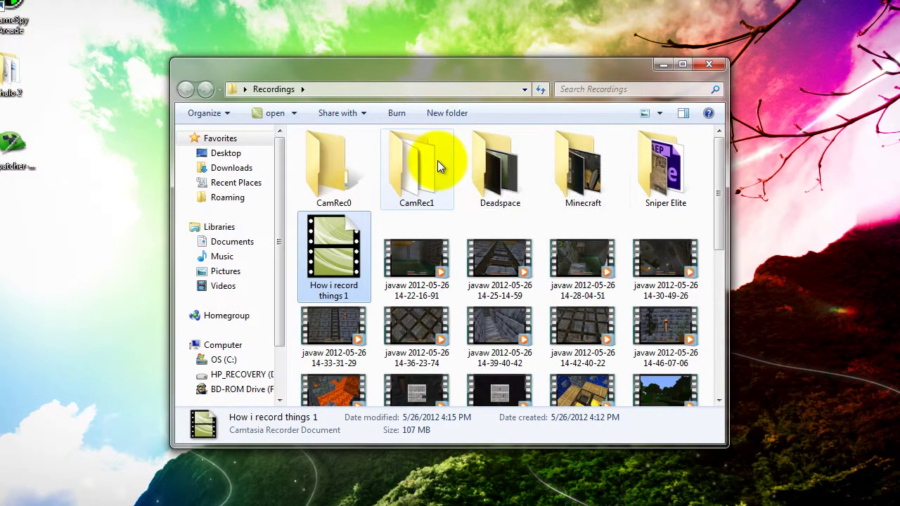
pyautogui.click(421, 165)
pyautogui.doubleClick(574, 163)
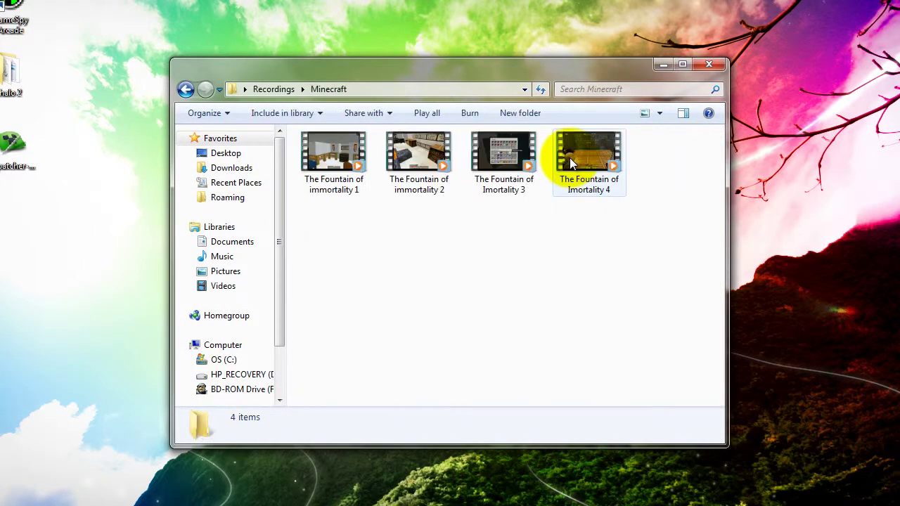
# Play The Fountain of Imortality 4 in VLC from about 1:49, pause it, and close the Minecraft folder window.
pyautogui.click(594, 181)
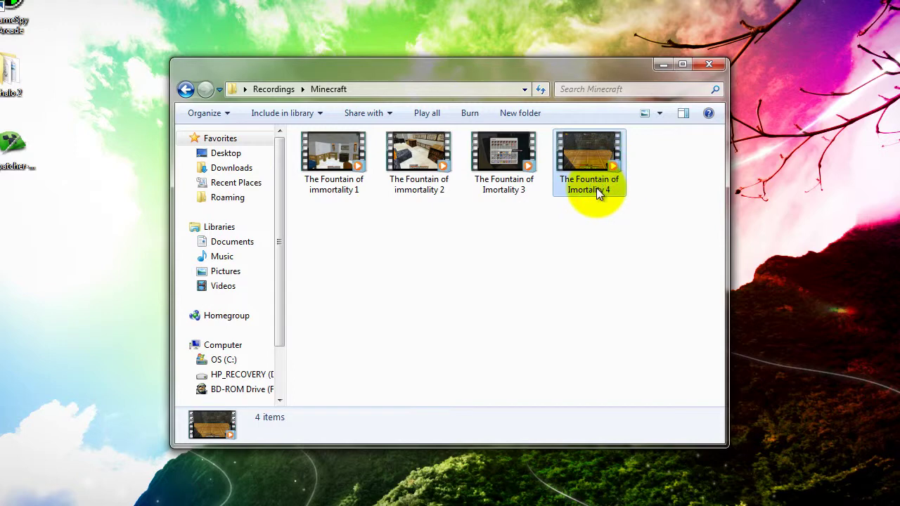
pyautogui.rightClick(596, 188)
pyautogui.moveTo(740, 225)
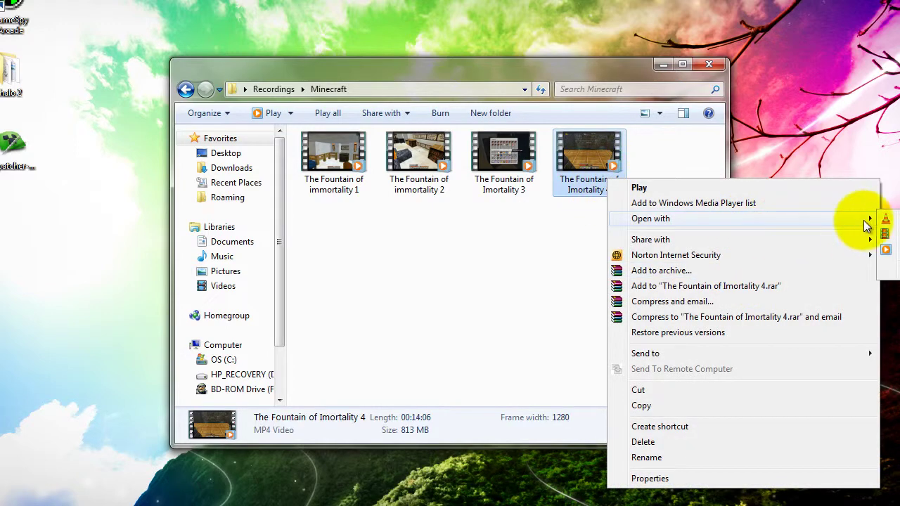
pyautogui.click(885, 219)
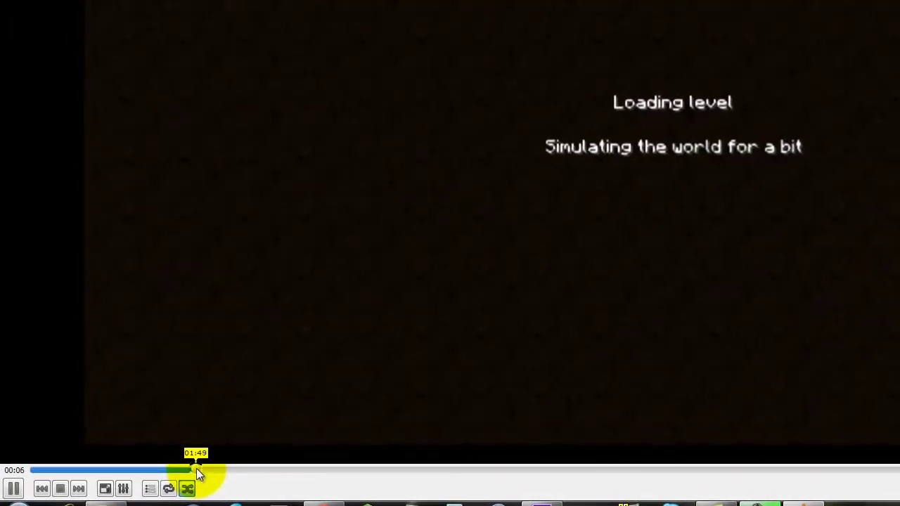
pyautogui.click(196, 468)
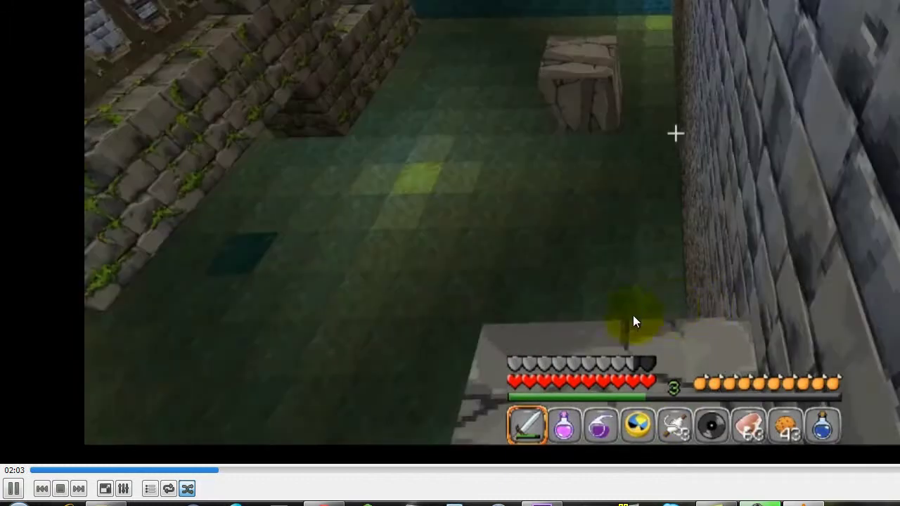
pyautogui.click(12, 488)
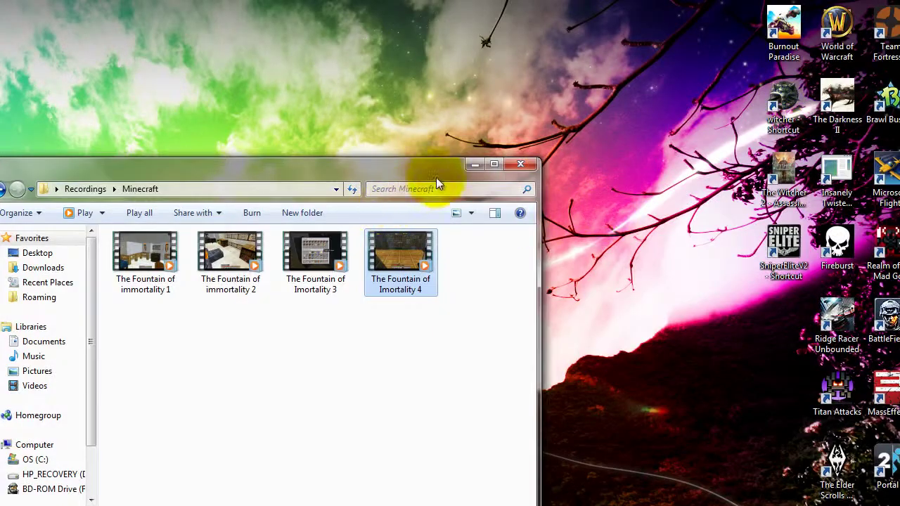
pyautogui.click(519, 162)
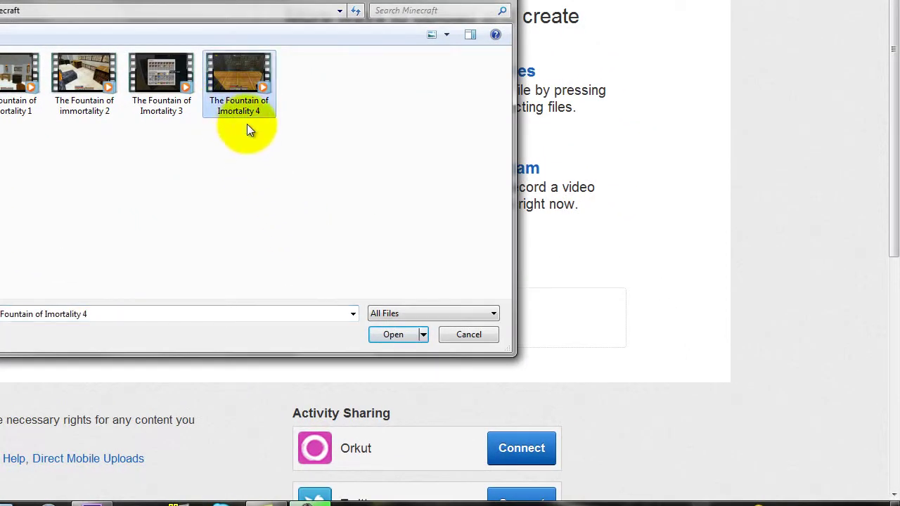
# Choose The Fountain of Imortality 4 as the file to upload in the browser and dismiss the HP LinkUp Options window.
pyautogui.click(393, 335)
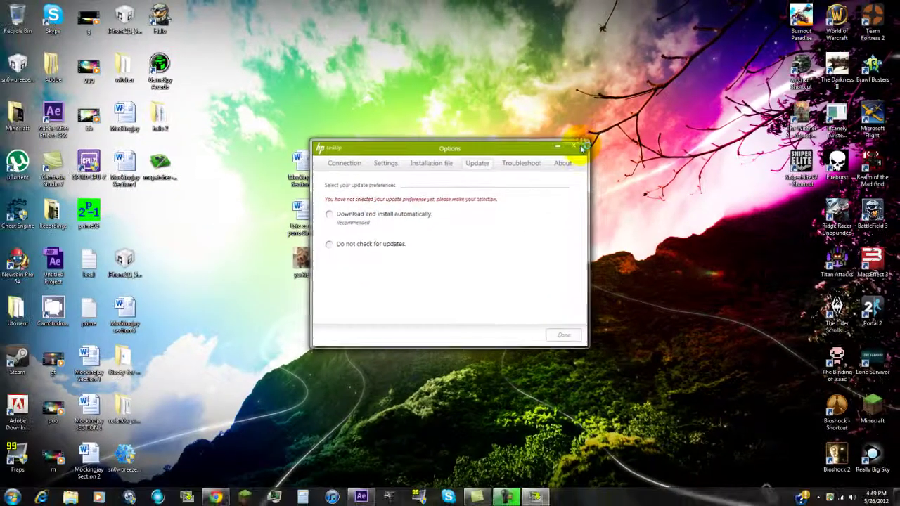
pyautogui.click(440, 203)
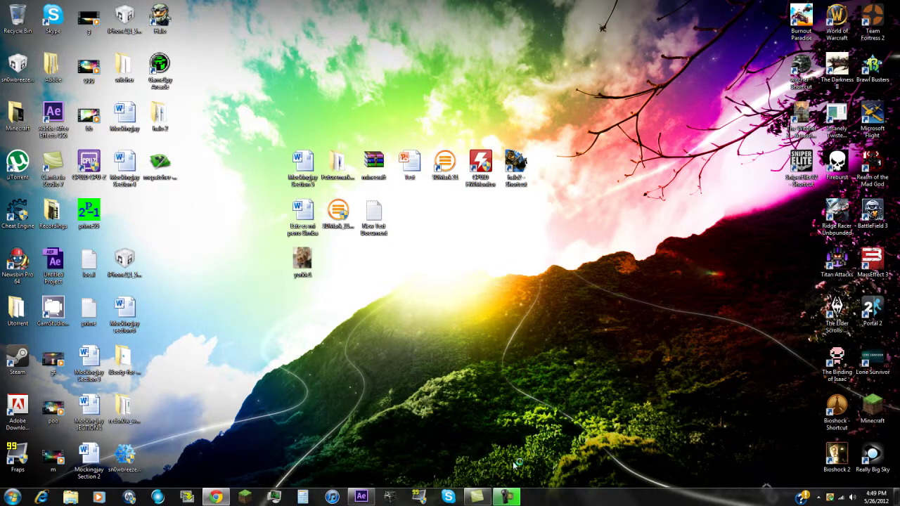